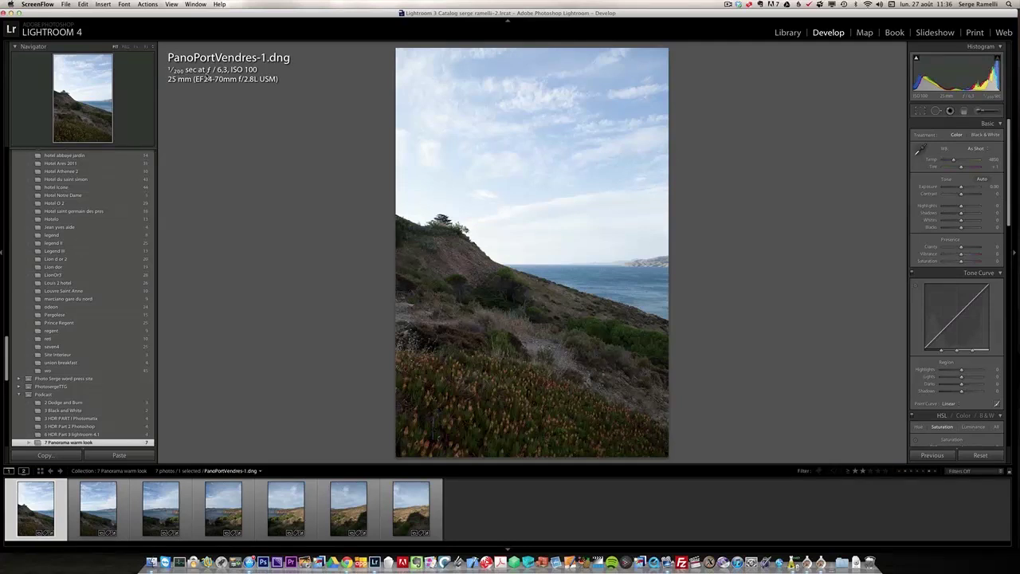
Set Shadows to +60 and Highlights to -100 on PanoPortVendres-1.dng
left_click(104, 514)
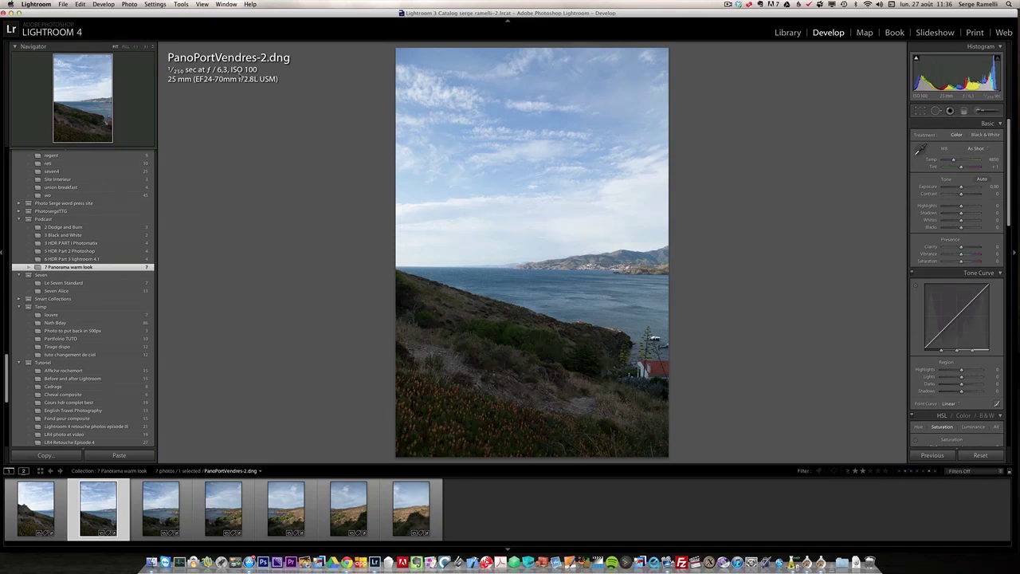
key("Left")
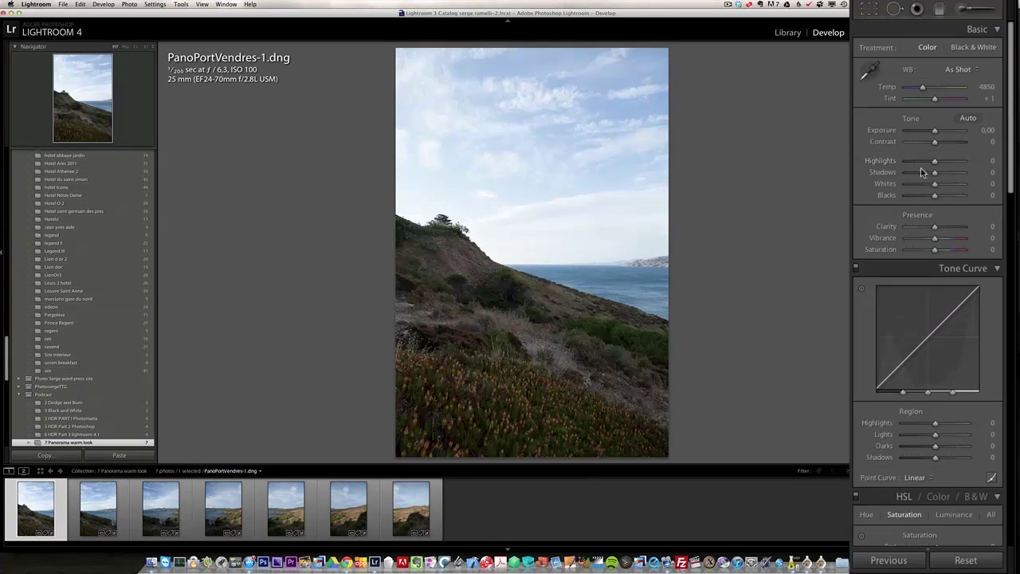
left_click(953, 174)
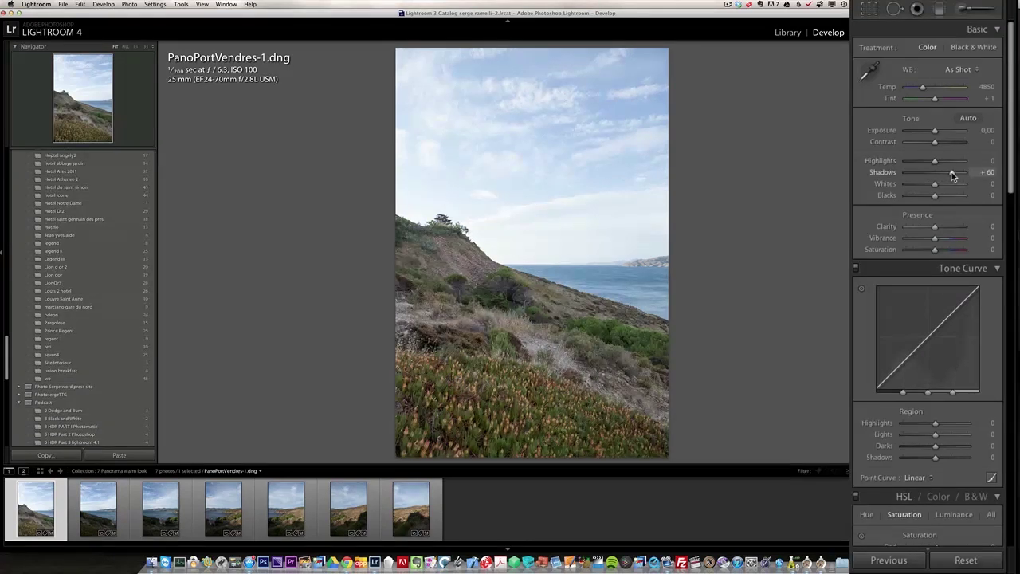
left_click_drag(935, 161, 903, 160)
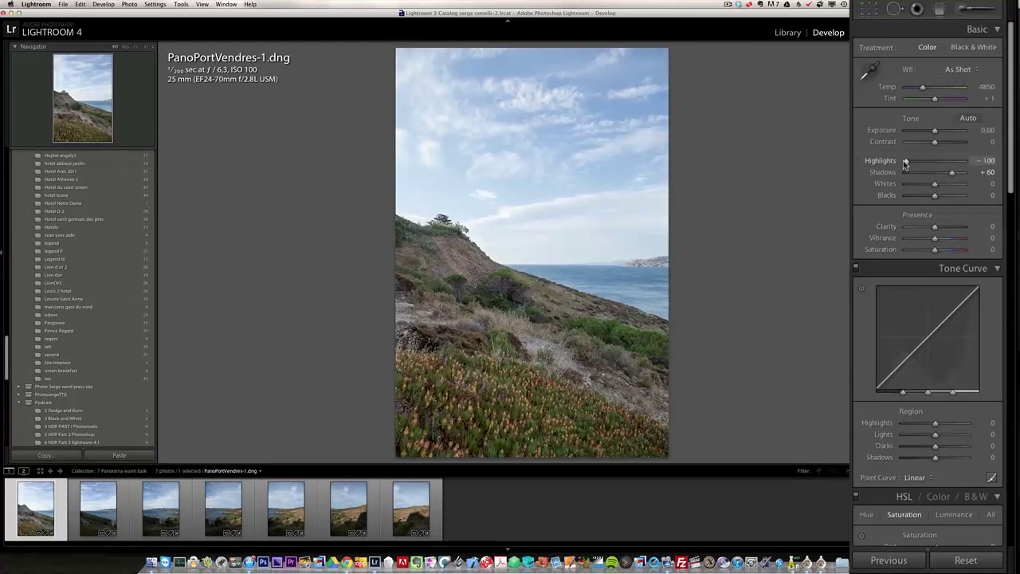
Add a graduated filter from the sky down to the hillside with Exposure -0.71, Contrast 48 and Saturation 27
left_click(941, 9)
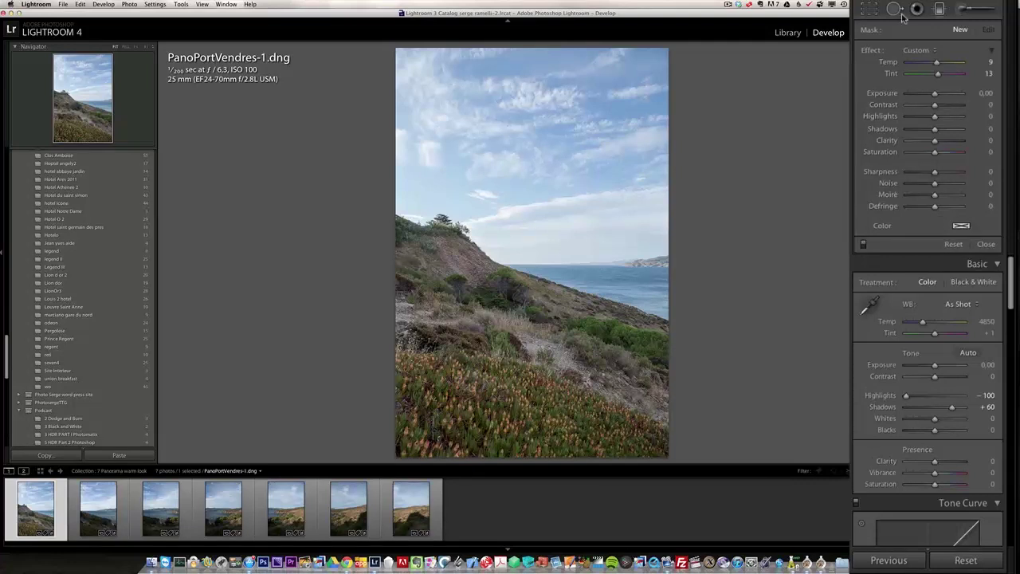
left_click_drag(935, 94, 931, 95)
left_click_drag(546, 155, 546, 327)
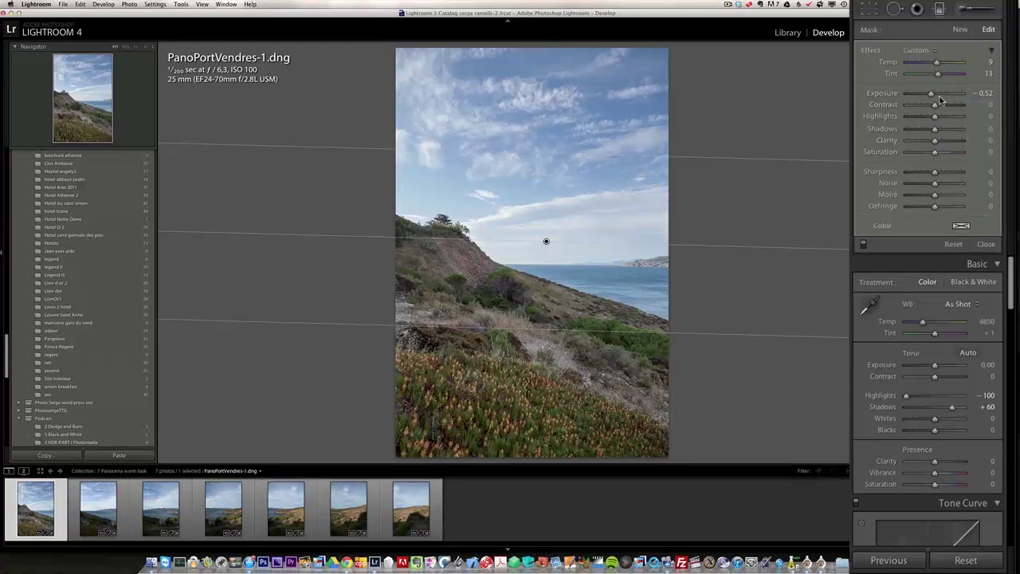
left_click_drag(933, 93, 929, 95)
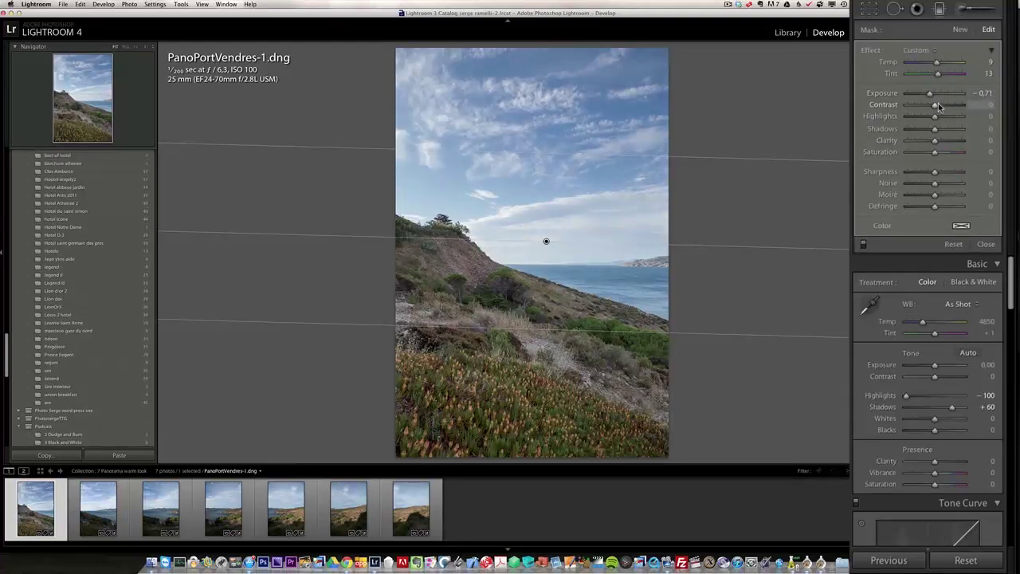
left_click(948, 105)
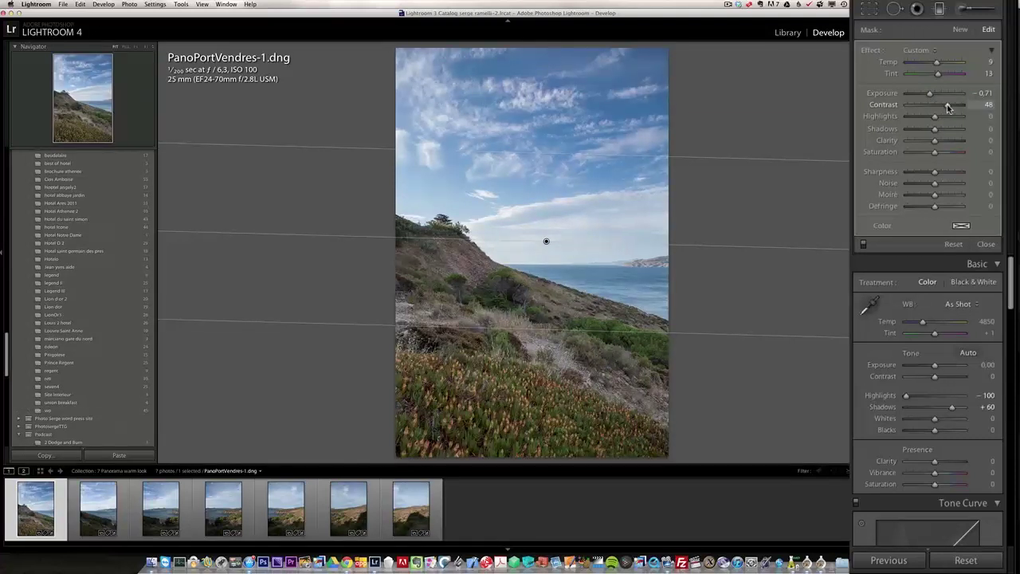
left_click(943, 153)
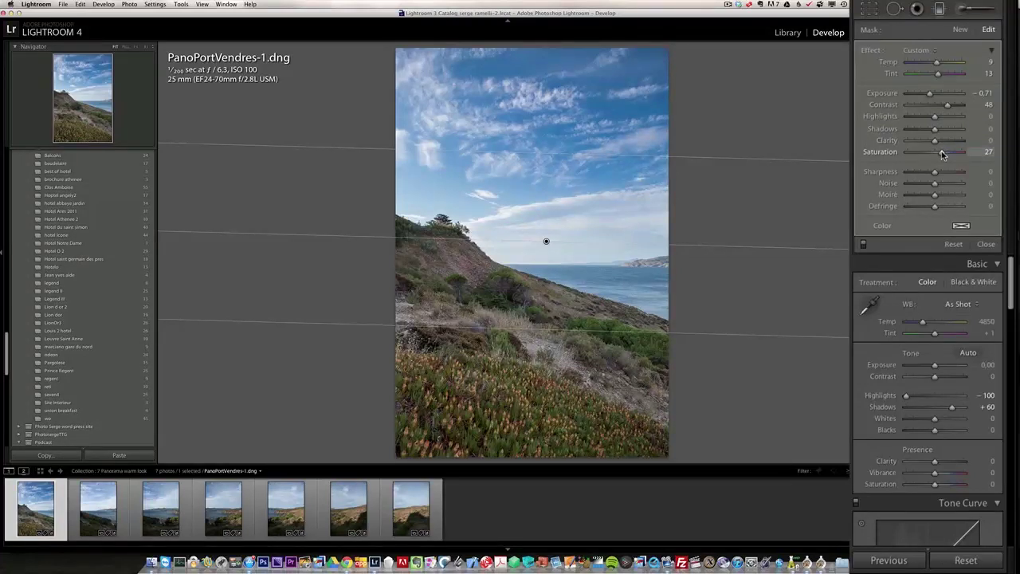
left_click(987, 244)
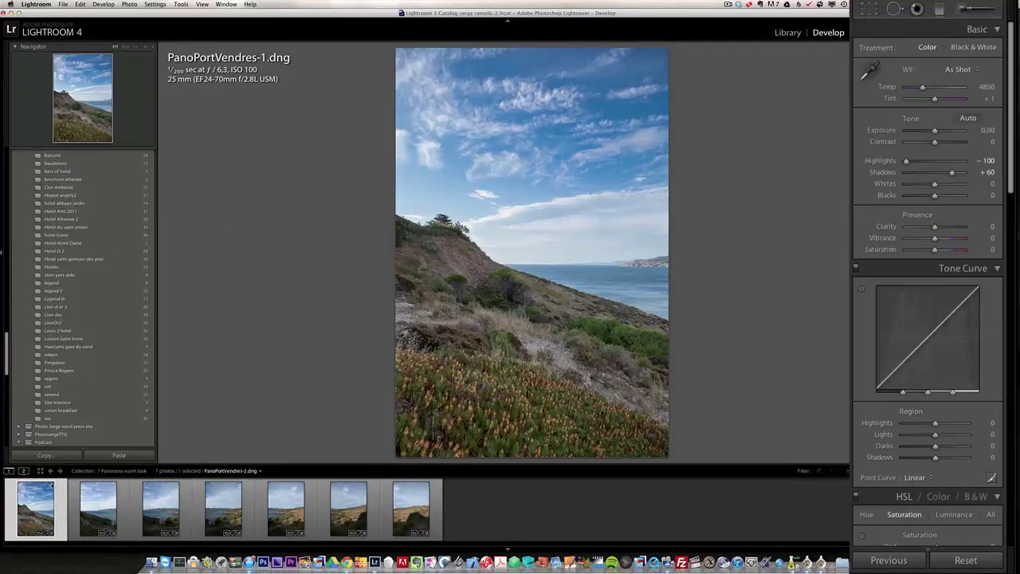
Enable lens profile corrections for the first photo
left_click_drag(1008, 173, 1009, 362)
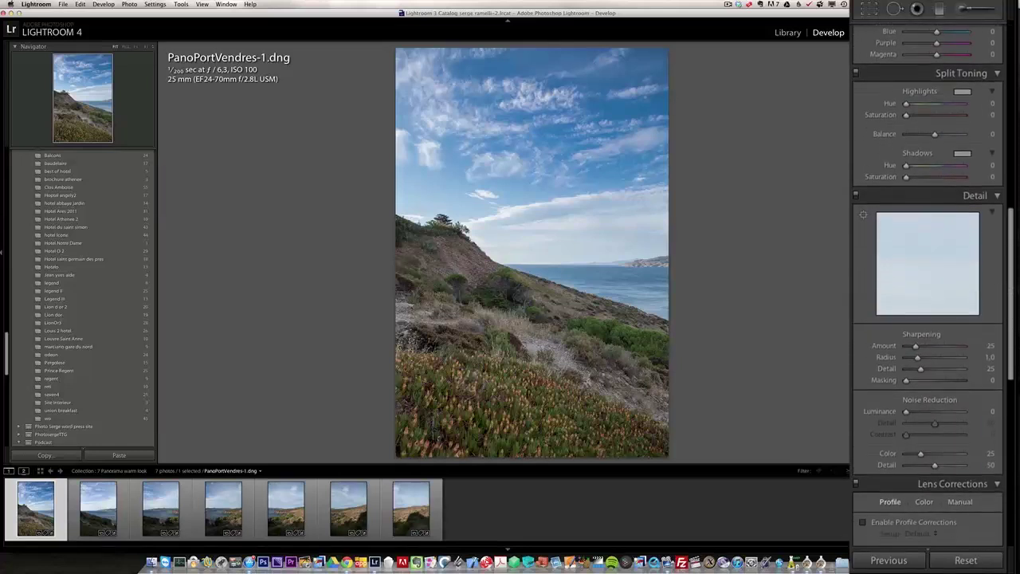
scroll(949, 375, "down", 5)
left_click(880, 409)
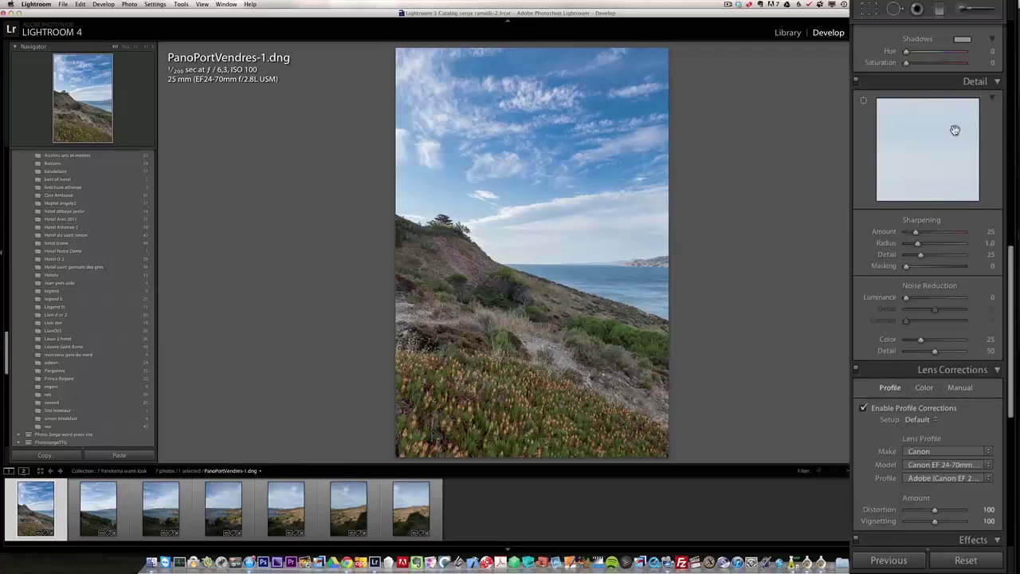
left_click_drag(1012, 282, 1004, 50)
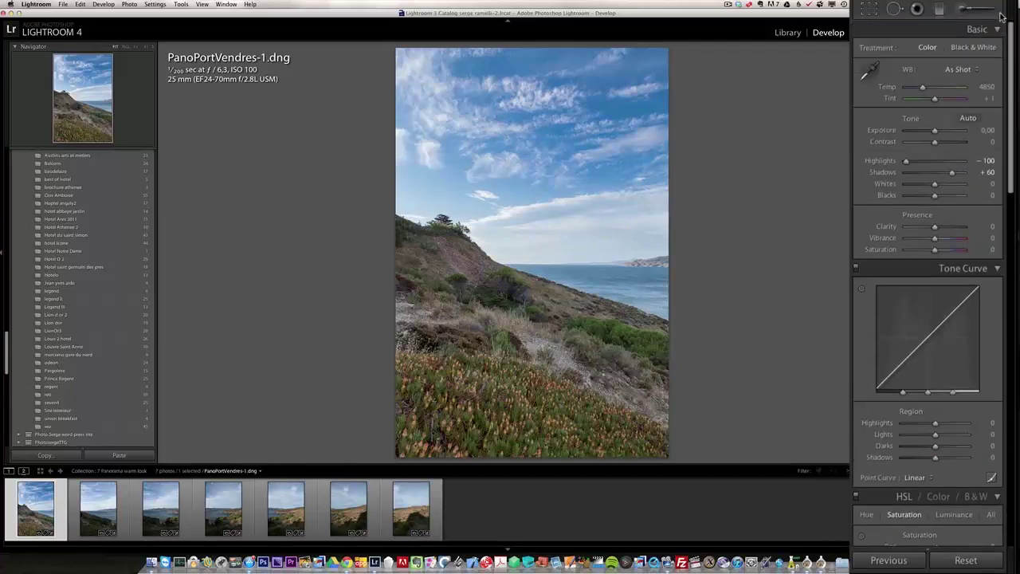
Set Exposure to -0.20, Whites to +40 and Blacks to -64 on the first photo, using the clipping preview for whites and blacks
left_click_drag(938, 134, 935, 132)
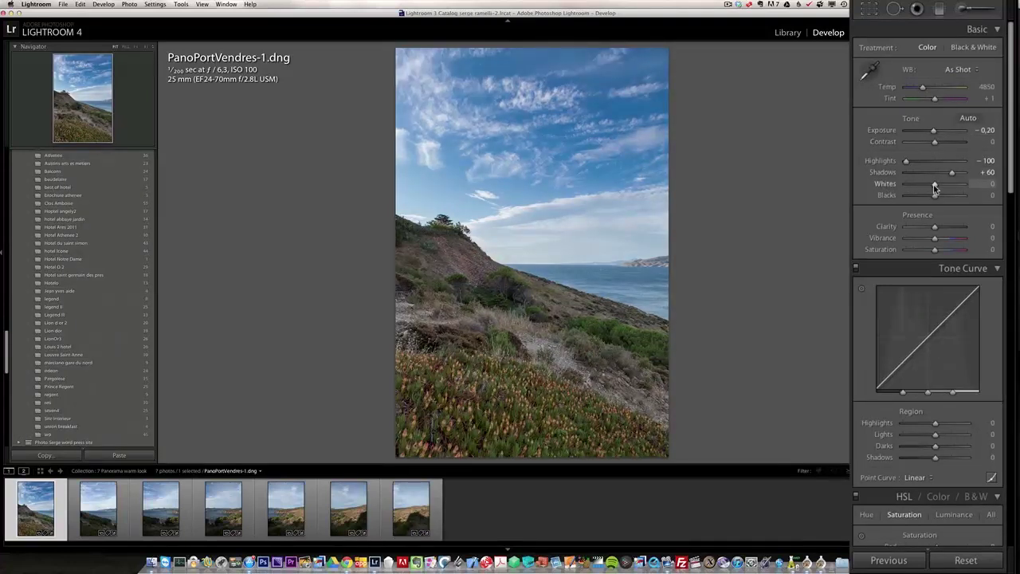
key("alt")
left_click_drag(935, 185, 947, 185)
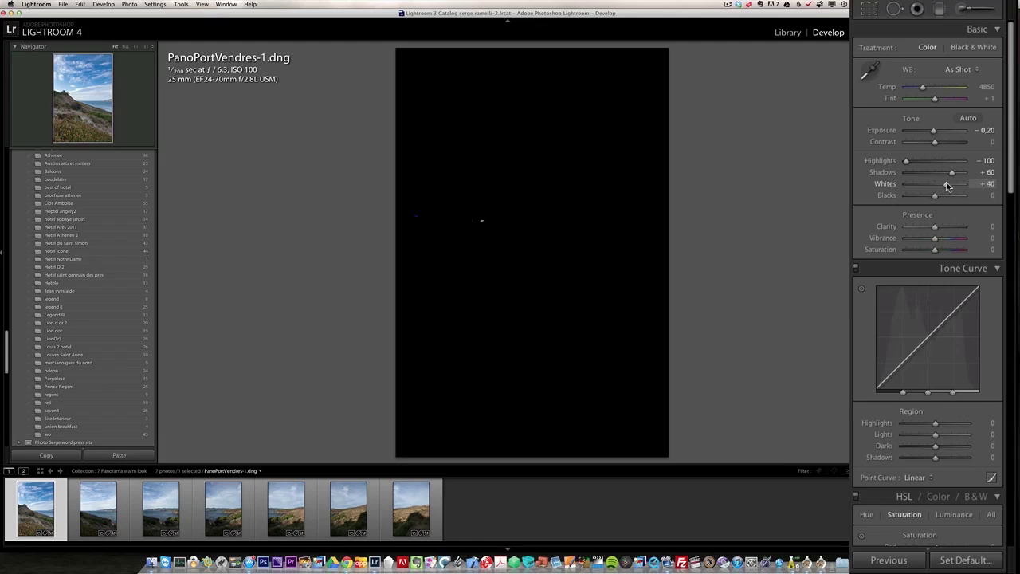
left_click_drag(947, 185, 947, 186)
key("alt")
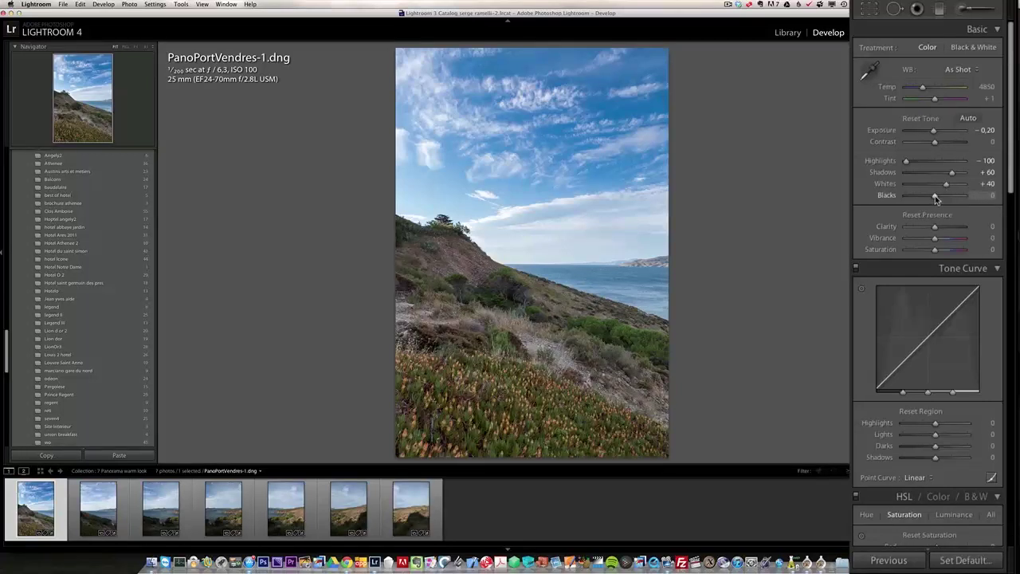
left_click_drag(936, 195, 917, 200)
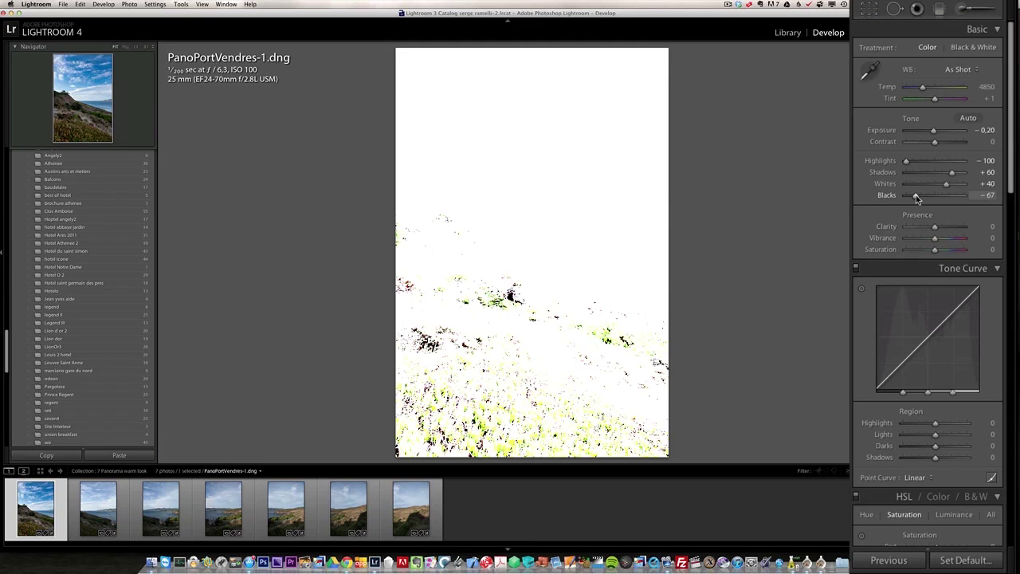
left_click_drag(917, 198, 917, 199)
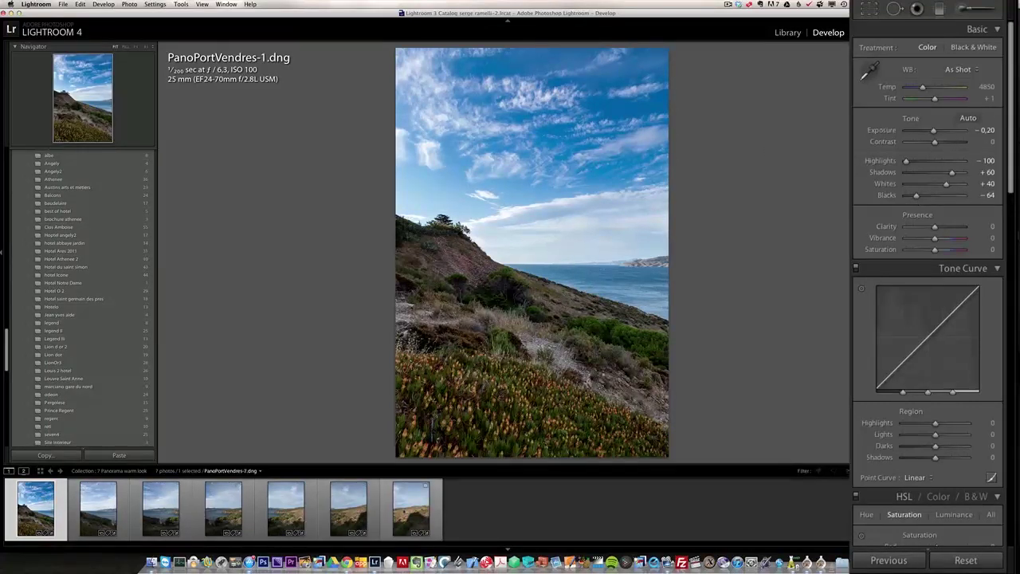
Select all seven panorama photos and synchronize the first photo's settings to them with every setting included
key("super+a")
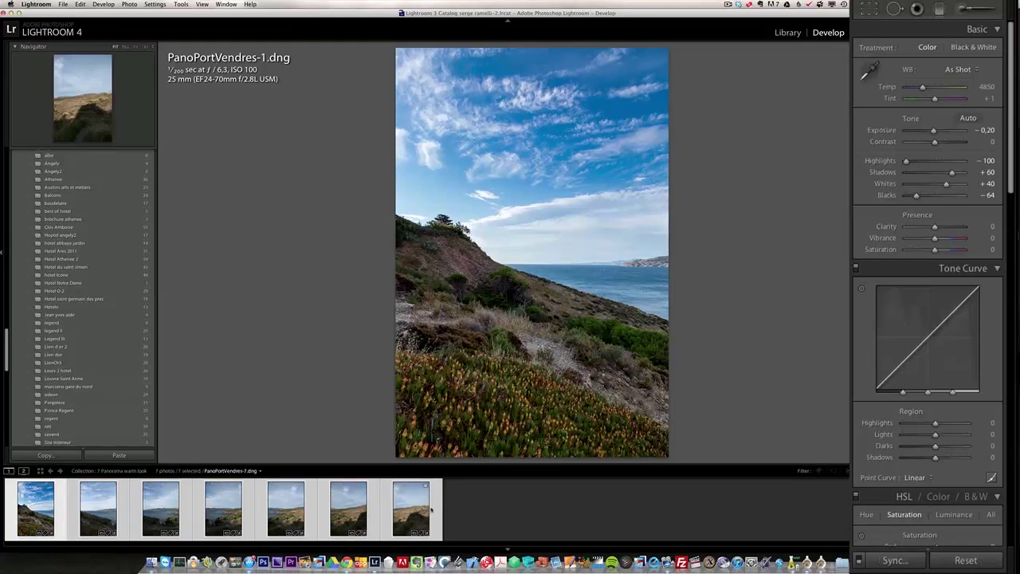
left_click(891, 560)
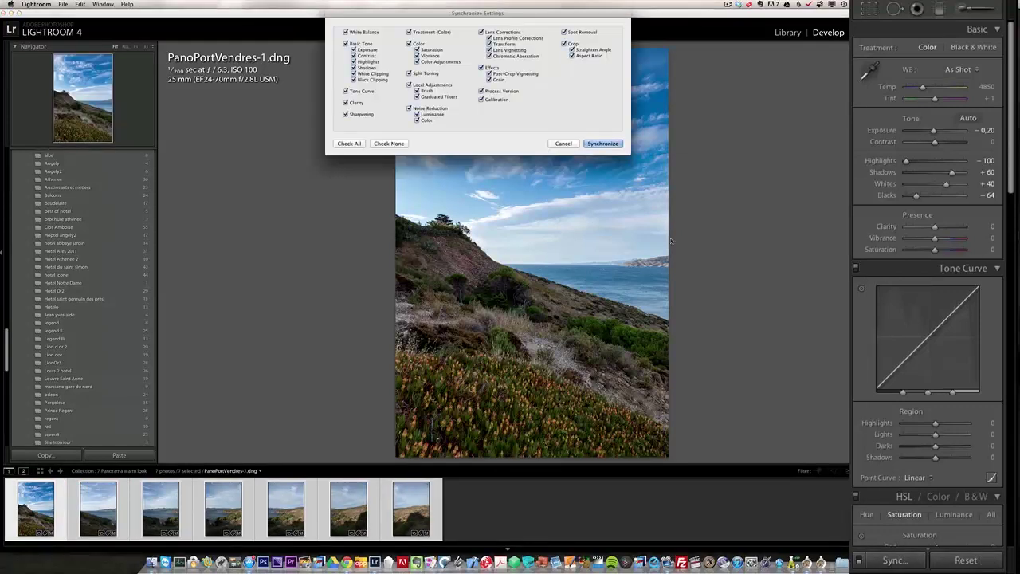
left_click(605, 145)
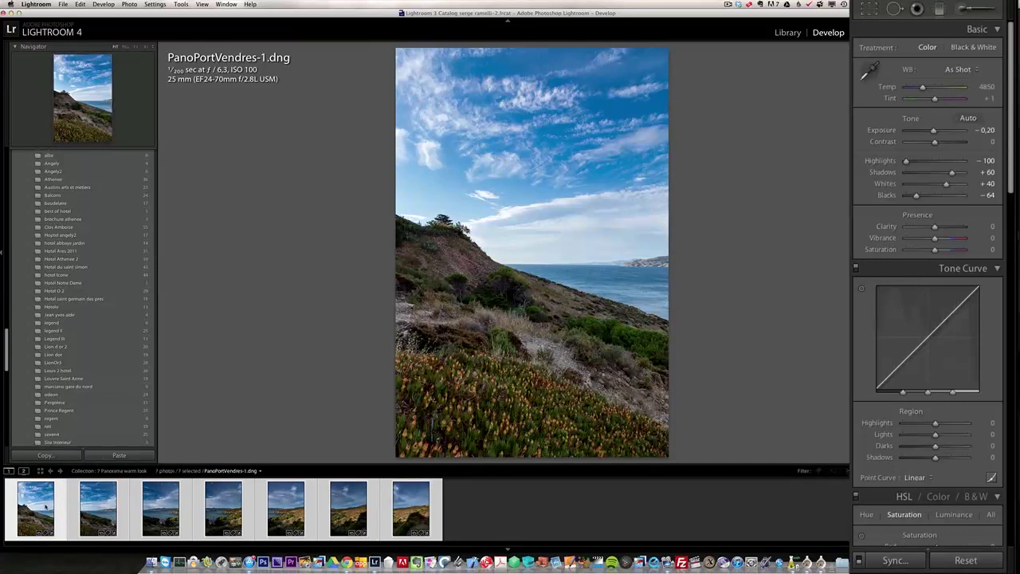
Reset the first photo's Exposure to 0.00 and synchronize its settings across all seven photos again
double_click(935, 136)
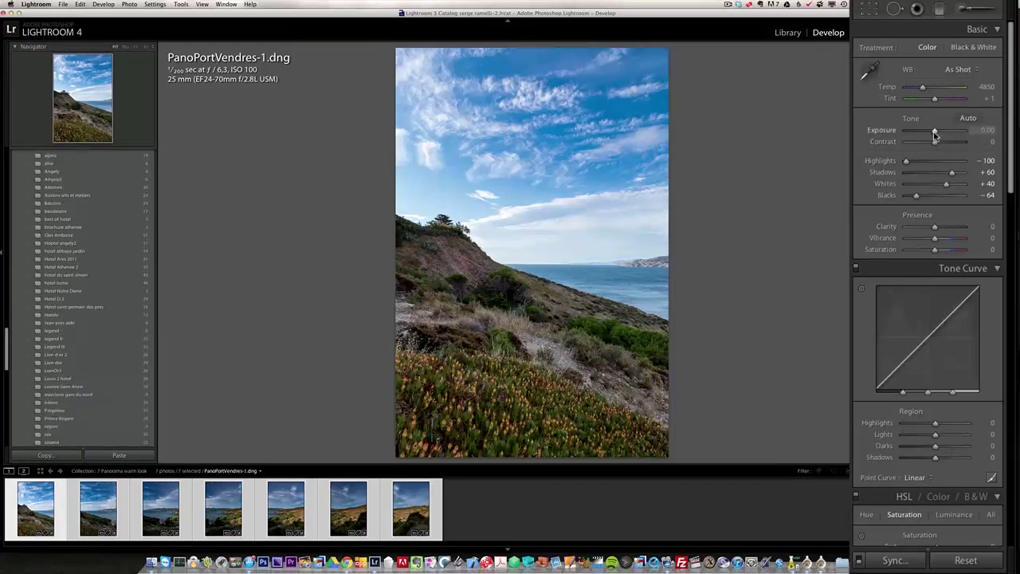
left_click(895, 561)
left_click(609, 145)
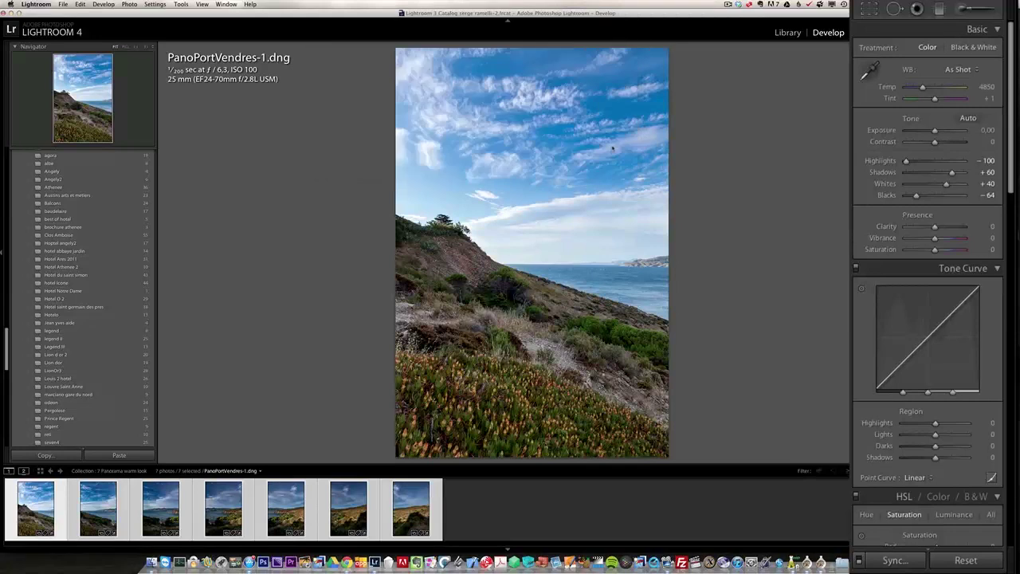
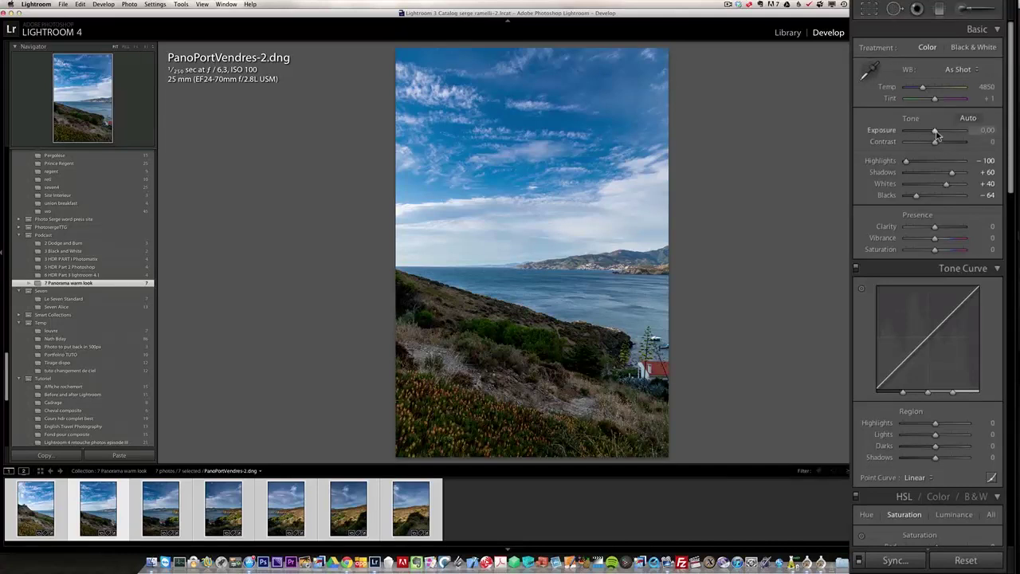
Set Exposure to +0.10 on PanoPortVendres-2.dng and to +0.20 on both PanoPortVendres-3.dng and PanoPortVendres-4.dng
left_click_drag(937, 133, 939, 133)
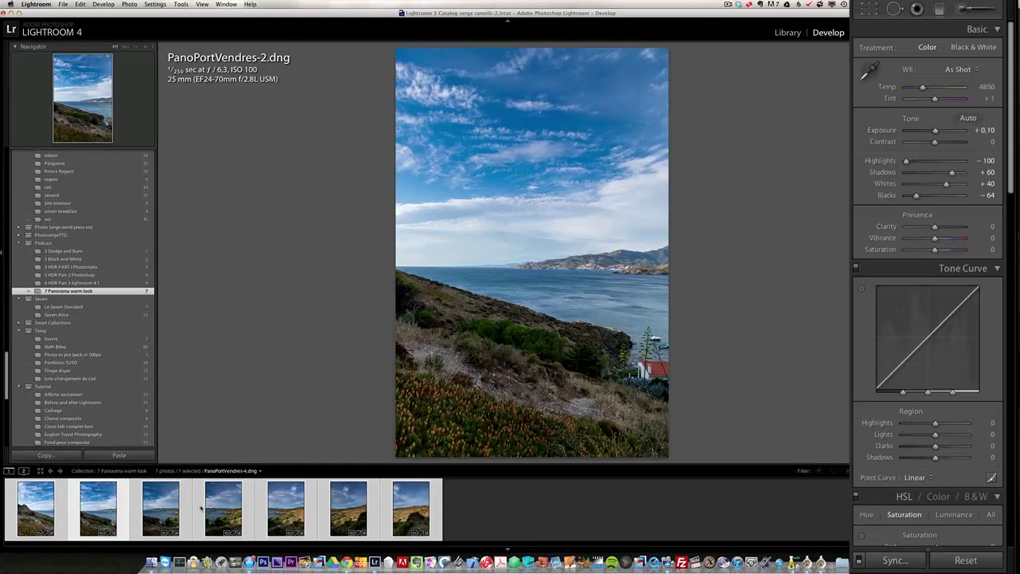
left_click(160, 507)
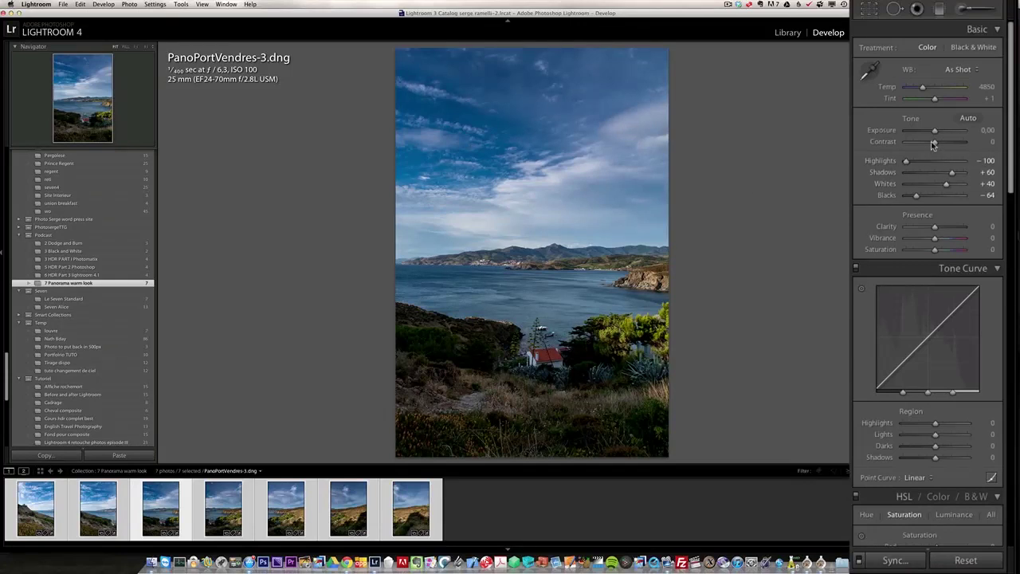
left_click_drag(936, 132, 939, 135)
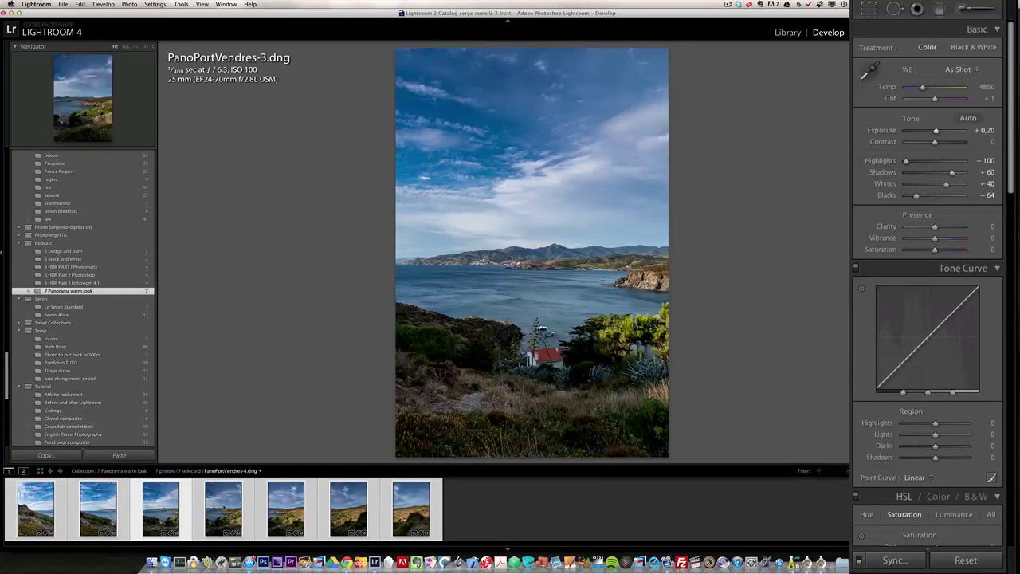
left_click(223, 508)
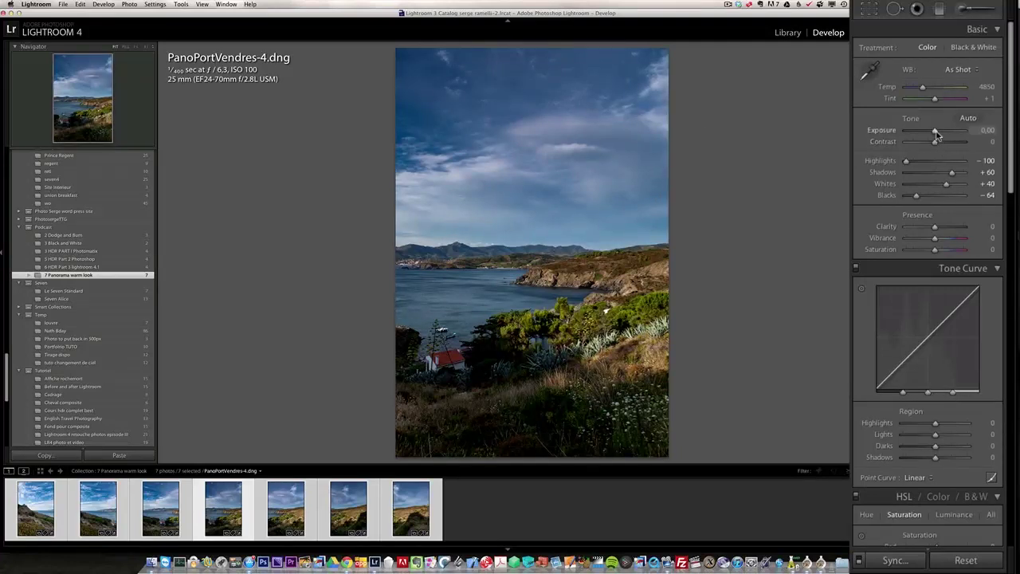
left_click_drag(937, 136, 939, 135)
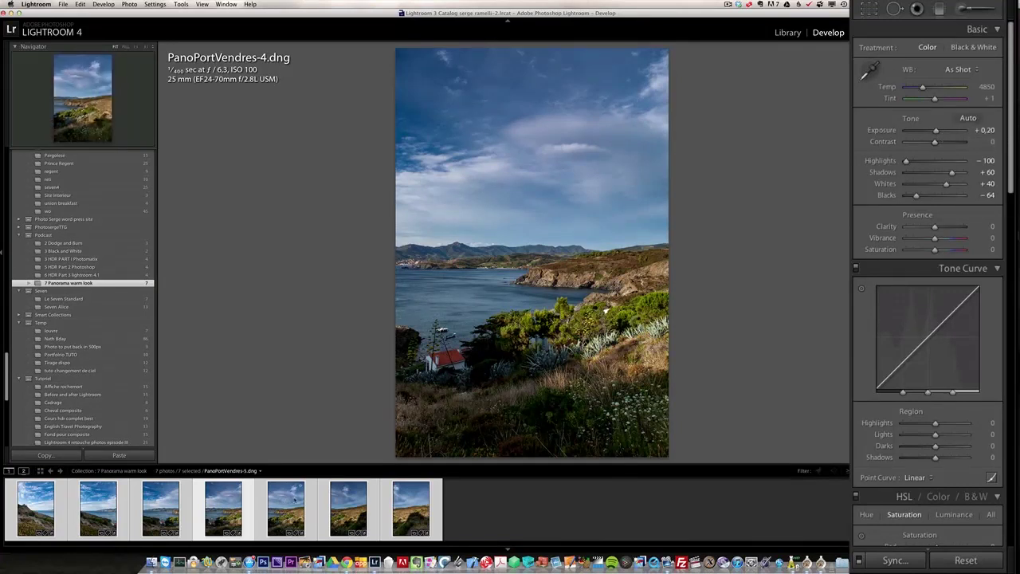
Set Exposure to +0.20 on PanoPortVendres-5.dng, +0.35 on PanoPortVendres-6.dng and +0.20 on PanoPortVendres-7.dng
left_click(294, 501)
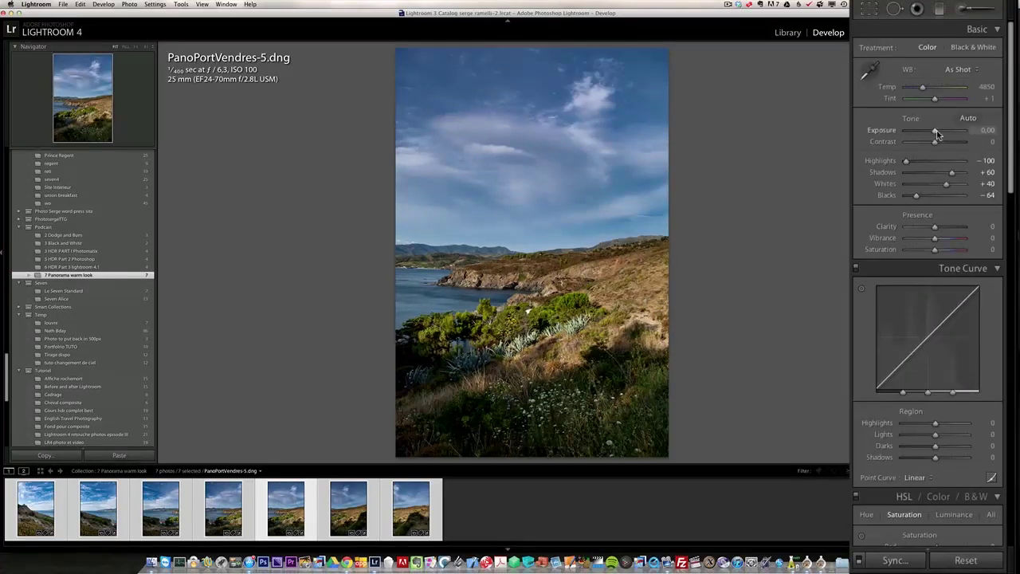
left_click_drag(938, 136, 939, 135)
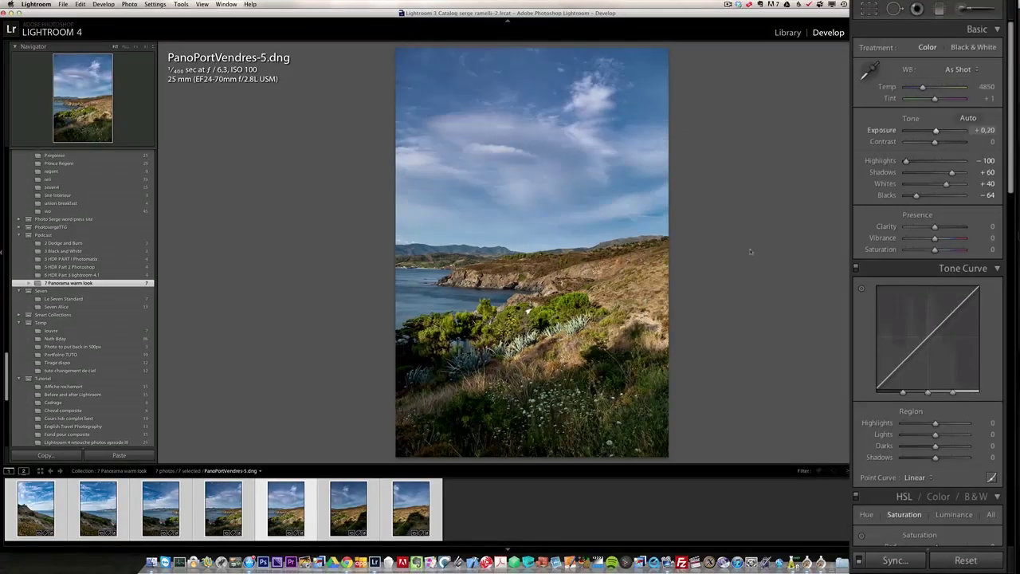
left_click(360, 507)
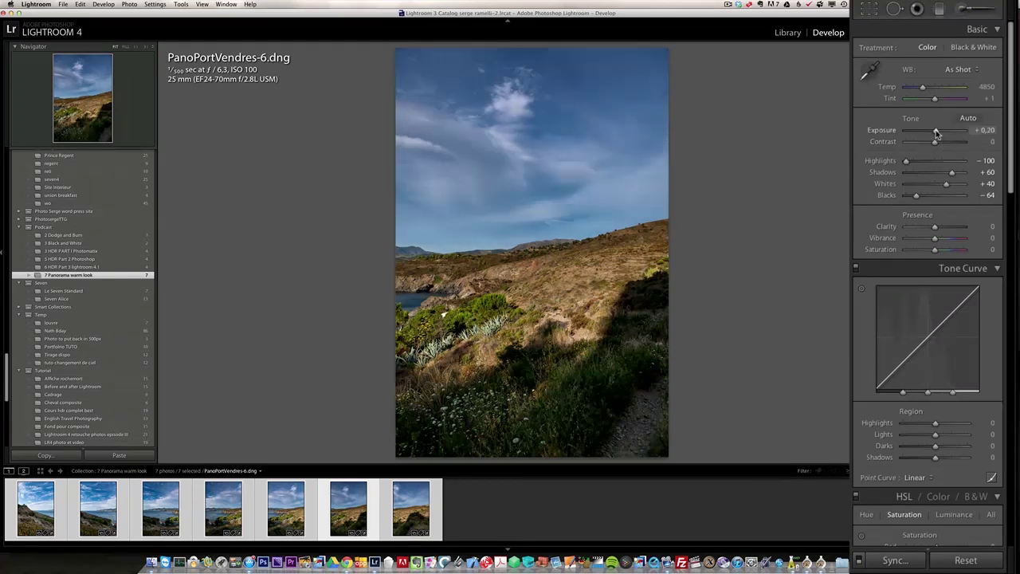
left_click_drag(936, 134, 938, 134)
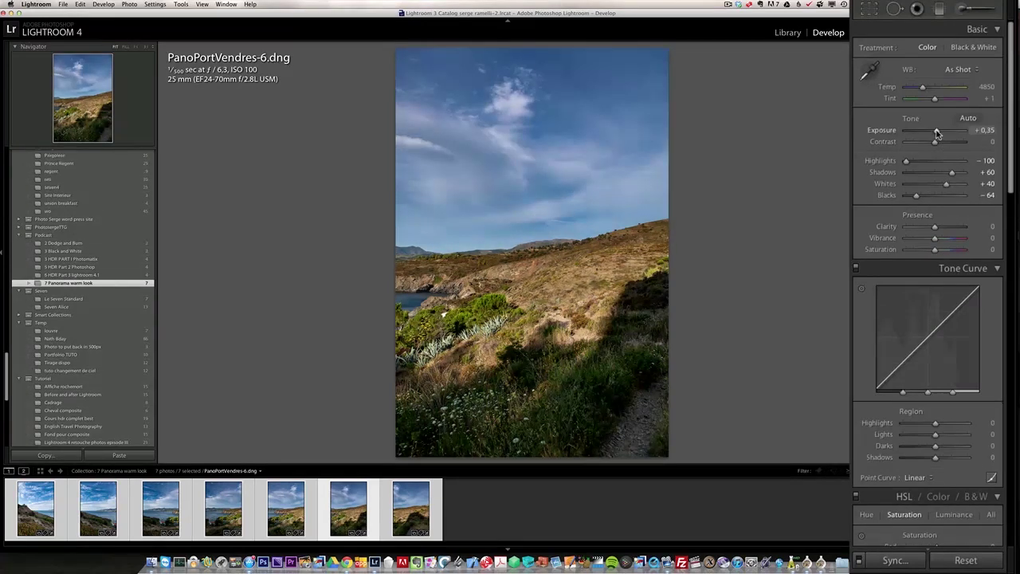
left_click(390, 519)
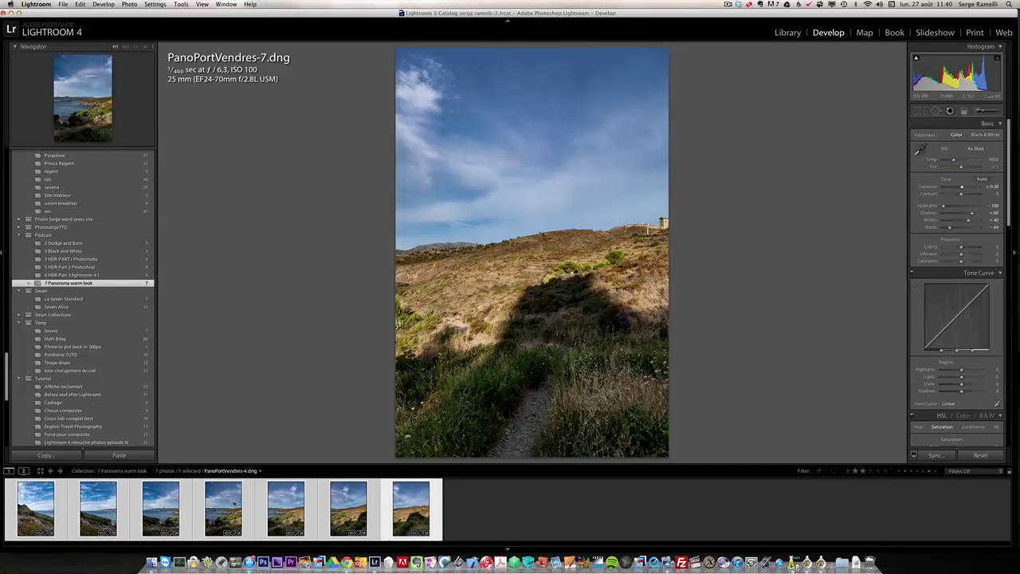
Merge the seven selected photos into a panorama in Photoshop, using the Auto layout with Blend Images Together
right_click(226, 517)
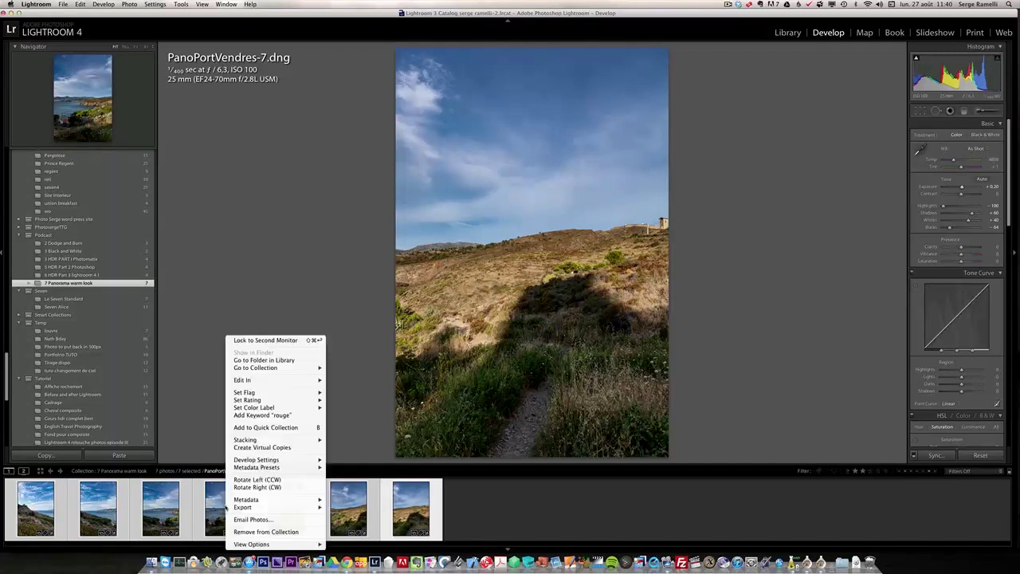
mouse_move(272, 381)
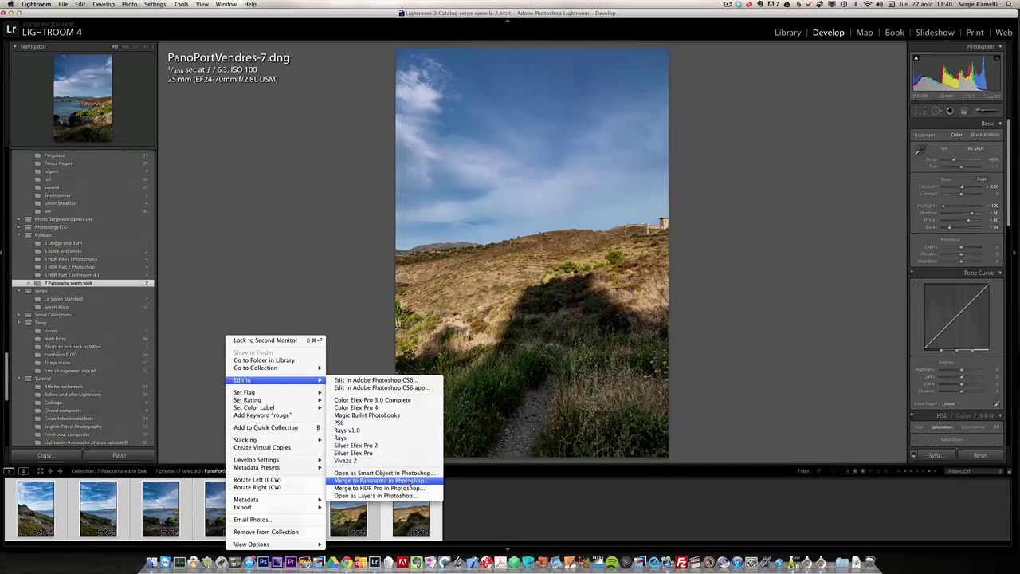
left_click(381, 480)
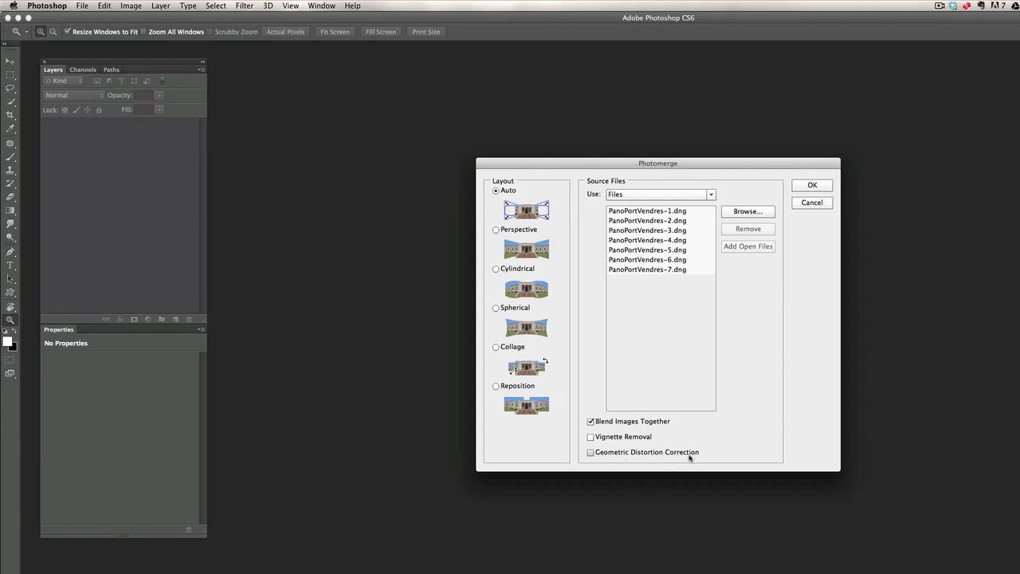
left_click(815, 186)
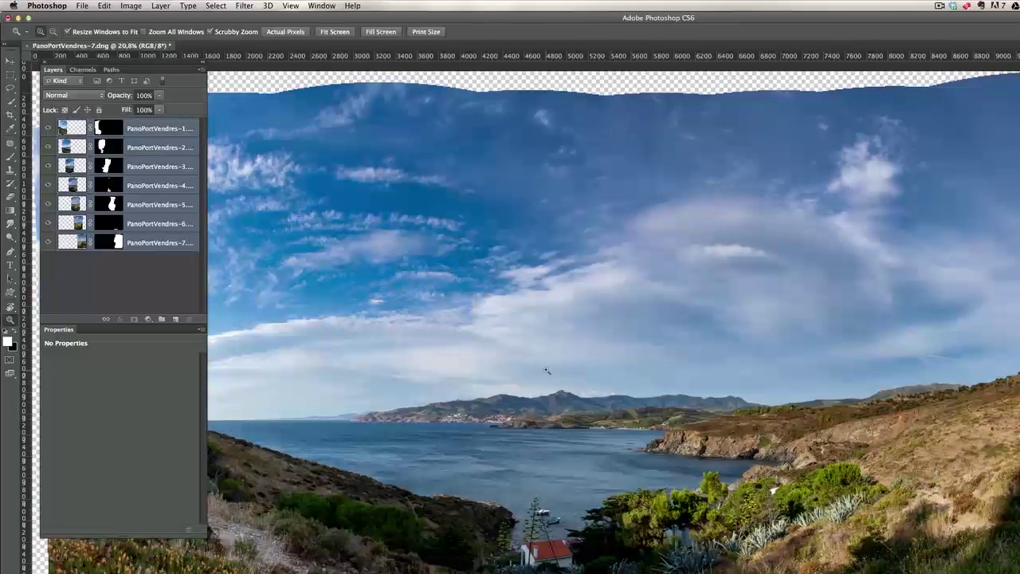
Merge the seven selected panorama layers into a single layer
key("alt")
left_click(514, 369, "alt")
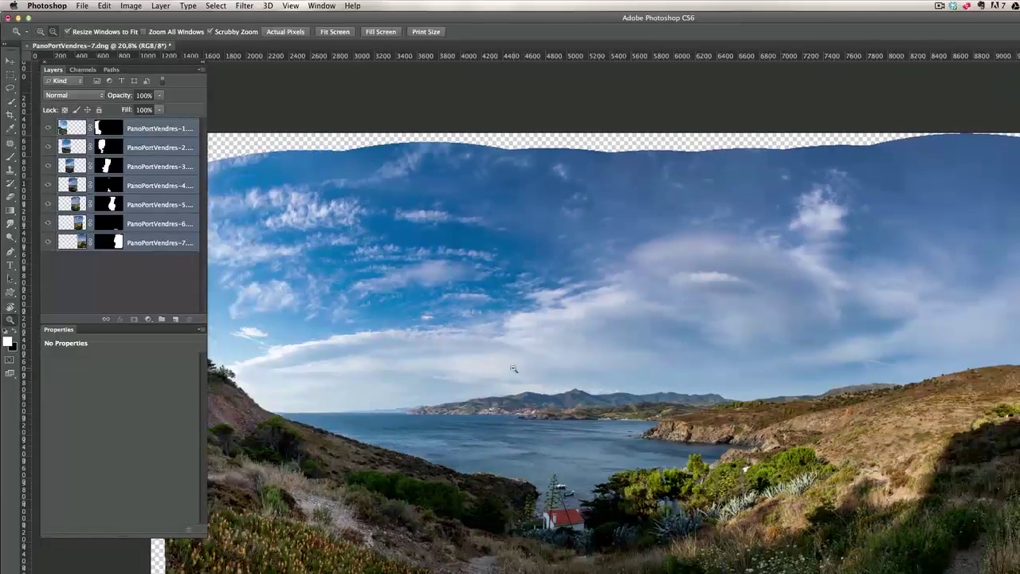
left_click(513, 369, "alt")
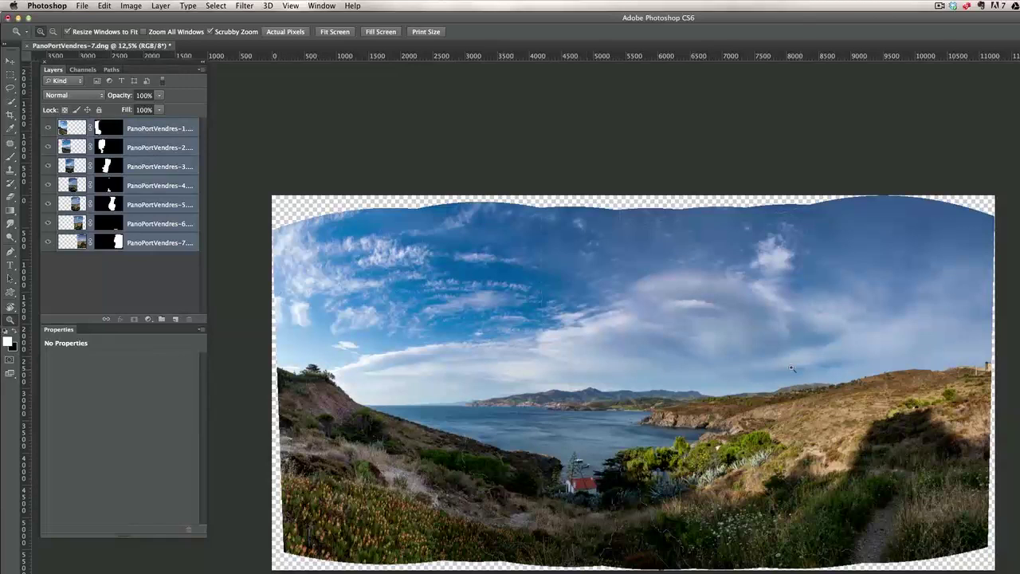
left_click(161, 5)
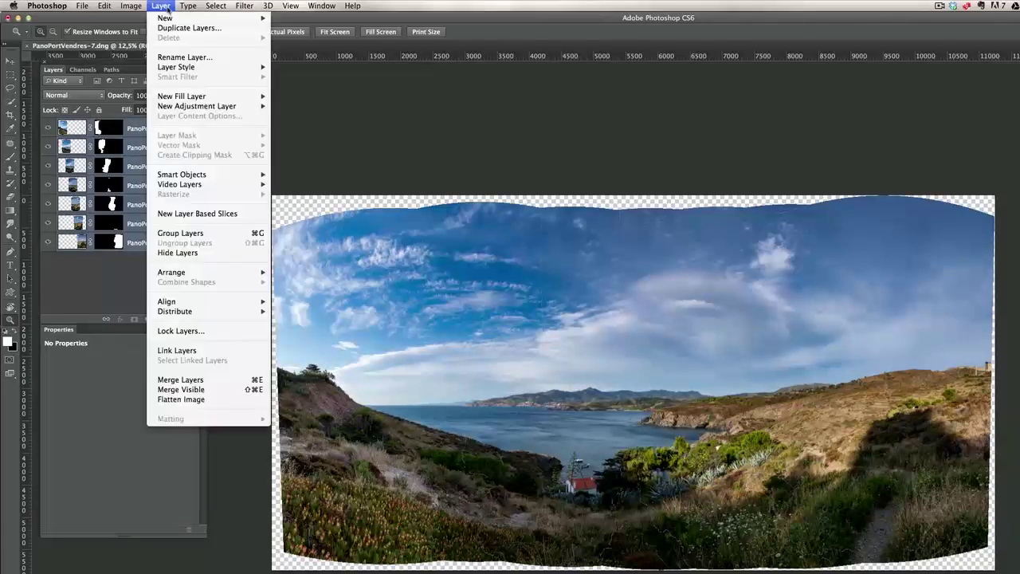
left_click(195, 380)
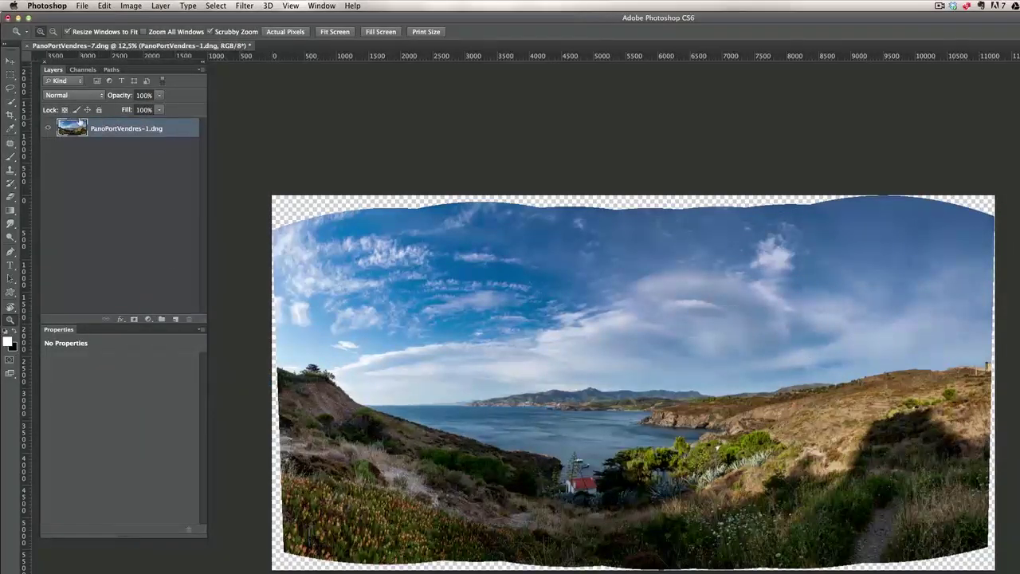
Try to crop the panorama inside its uneven edges at the preset 650 x 290 px ratio
left_click(11, 115)
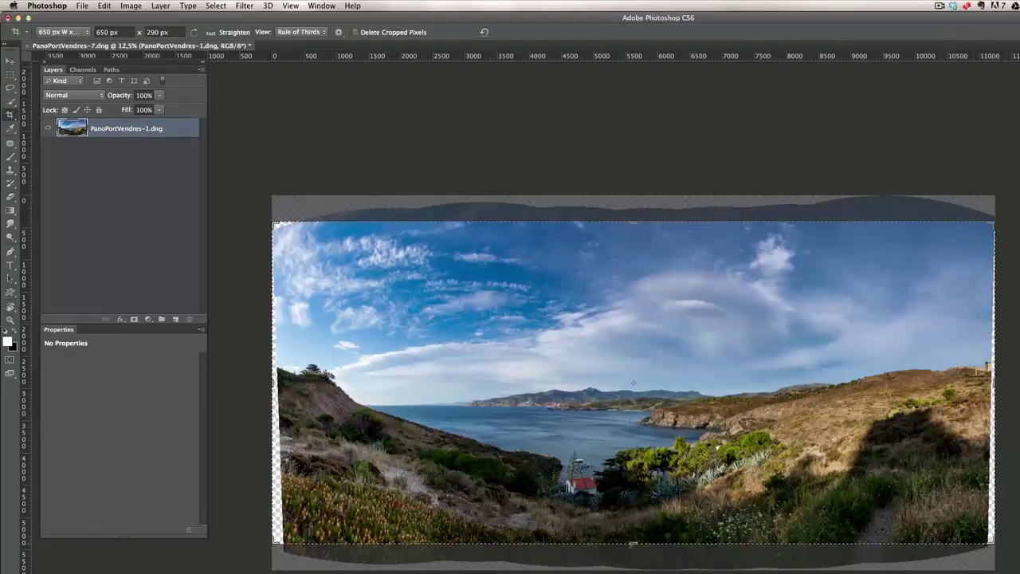
left_click_drag(634, 545, 634, 535)
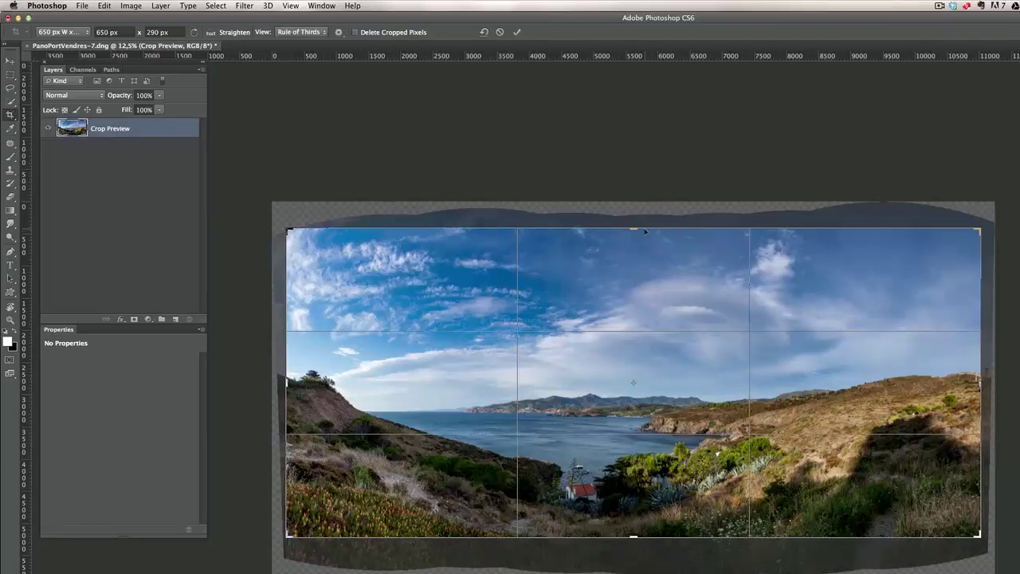
left_click_drag(633, 229, 633, 233)
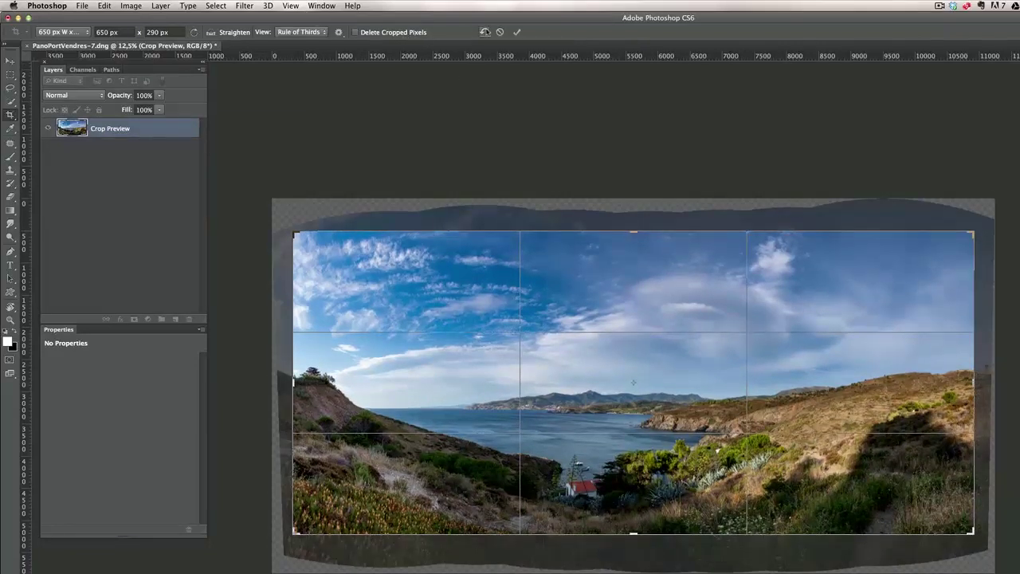
Reset the crop to unconstrained proportions and crop away the panorama's uneven transparent edges, leaving about 10480 x 4930 pixels
left_click(484, 32)
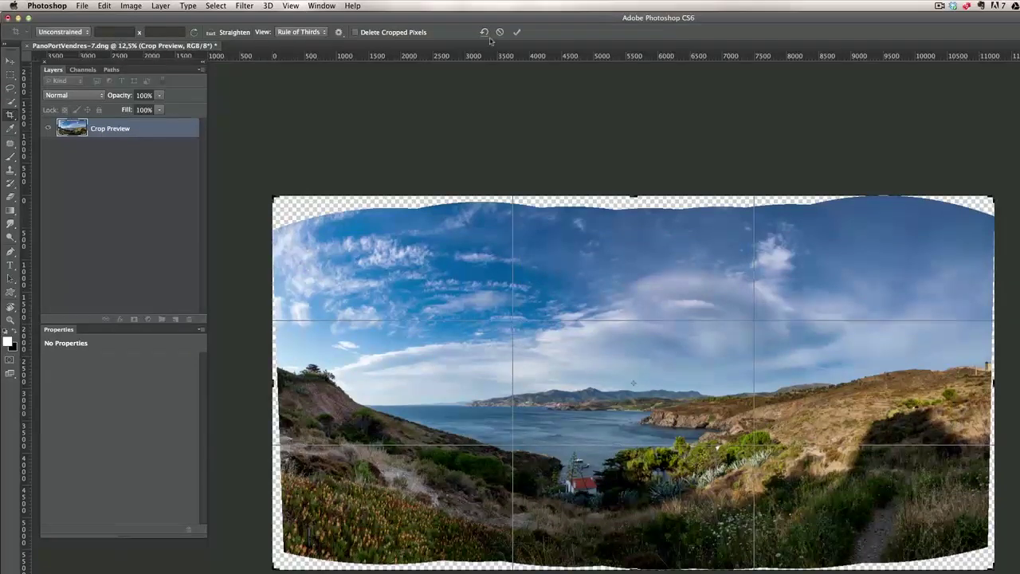
left_click_drag(633, 196, 633, 214)
left_click_drag(276, 382, 286, 383)
left_click_drag(634, 551, 634, 533)
mouse_move(986, 387)
left_mouse_down()
mouse_move(980, 370)
mouse_move(971, 373)
left_mouse_up()
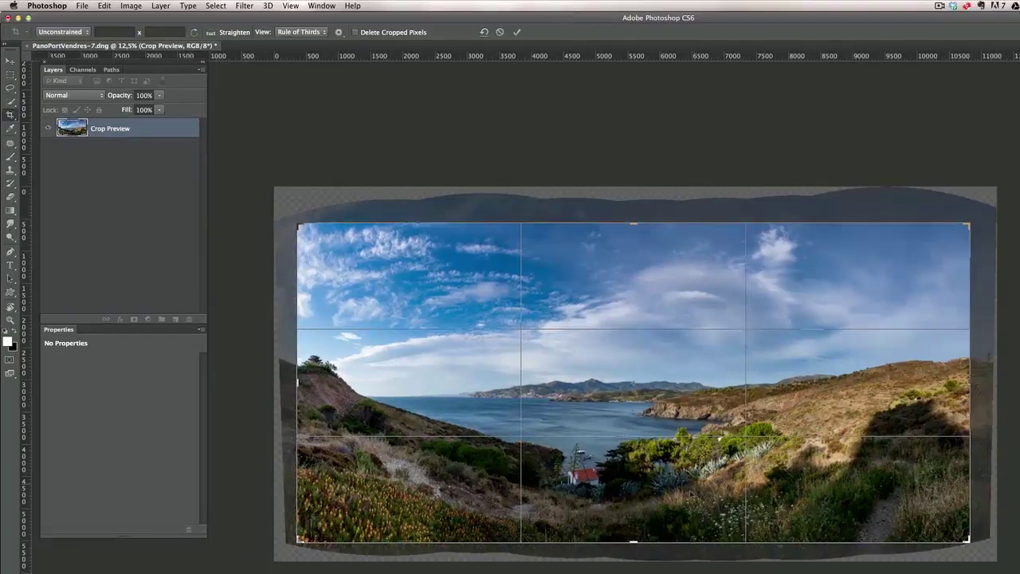
left_click_drag(635, 542, 633, 541)
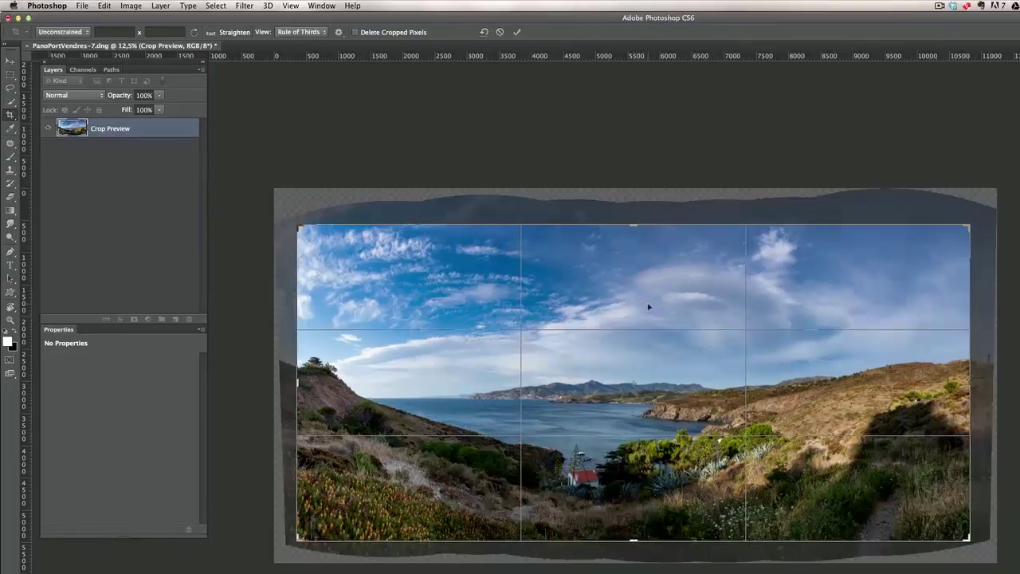
key("Return")
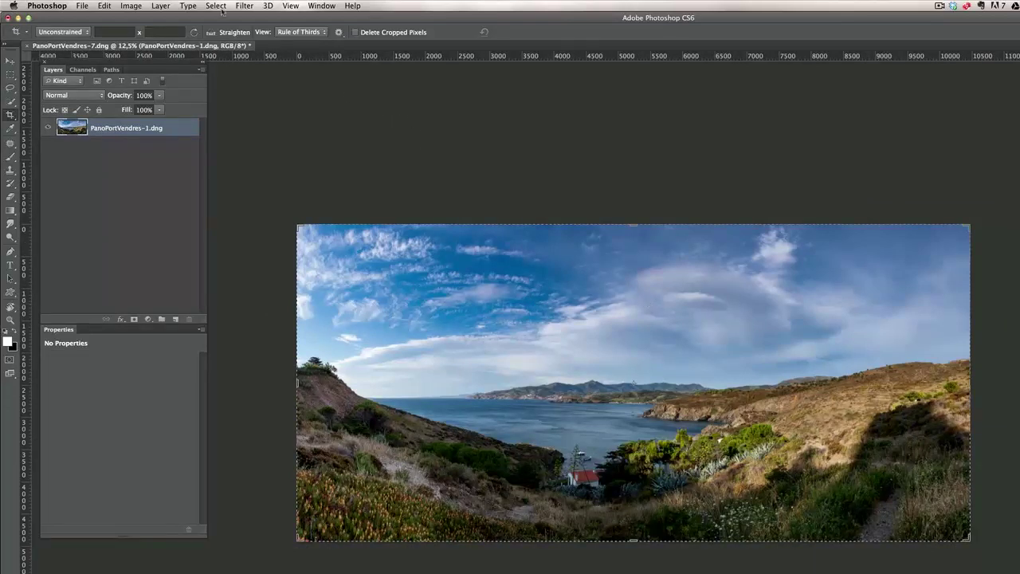
Check the cropped panorama's pixel dimensions and examine the detail of the rocky coastline at 100% magnification
left_click(131, 6)
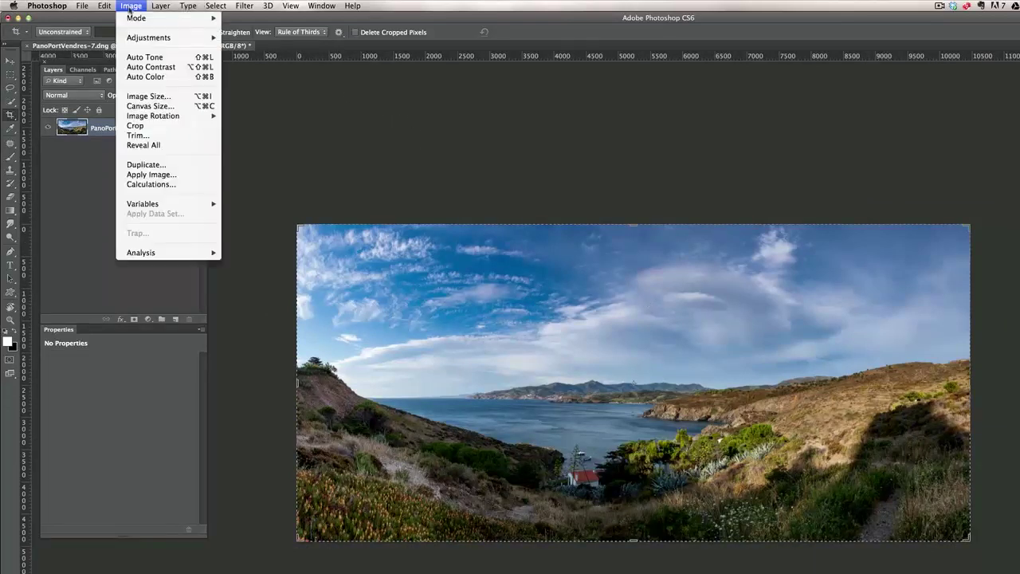
left_click(161, 96)
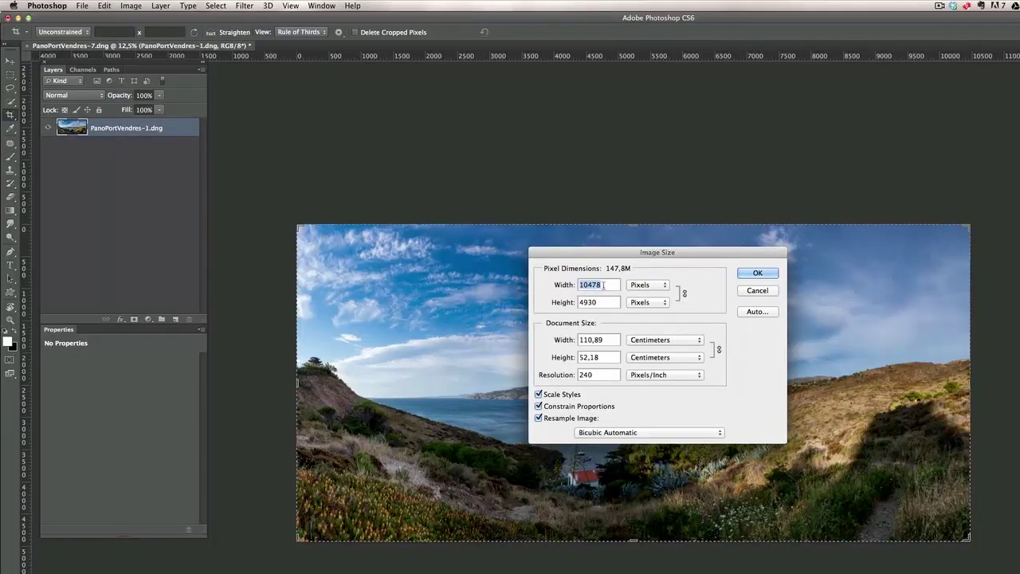
left_click(760, 292)
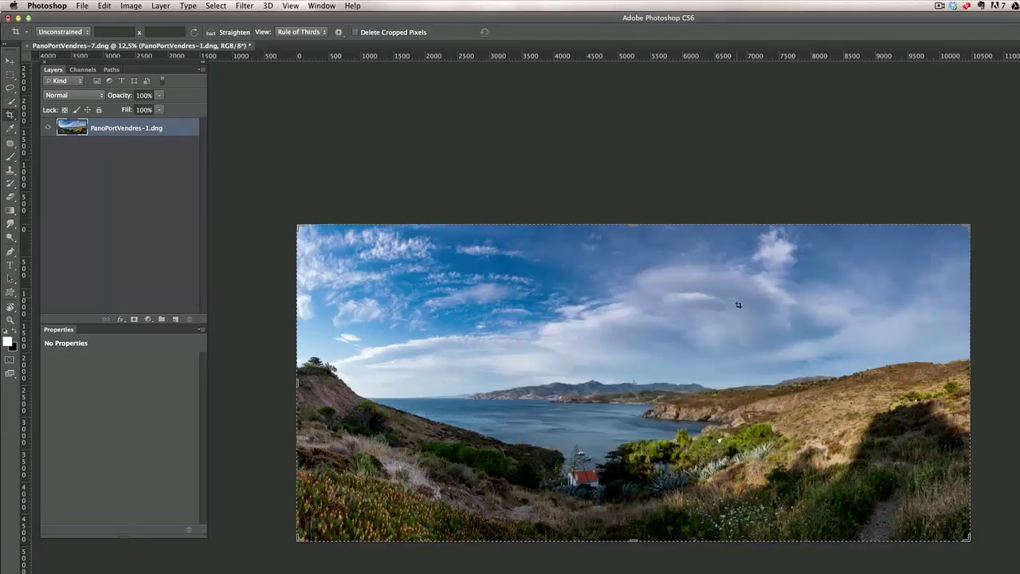
key("z")
left_click_drag(789, 432, 829, 433)
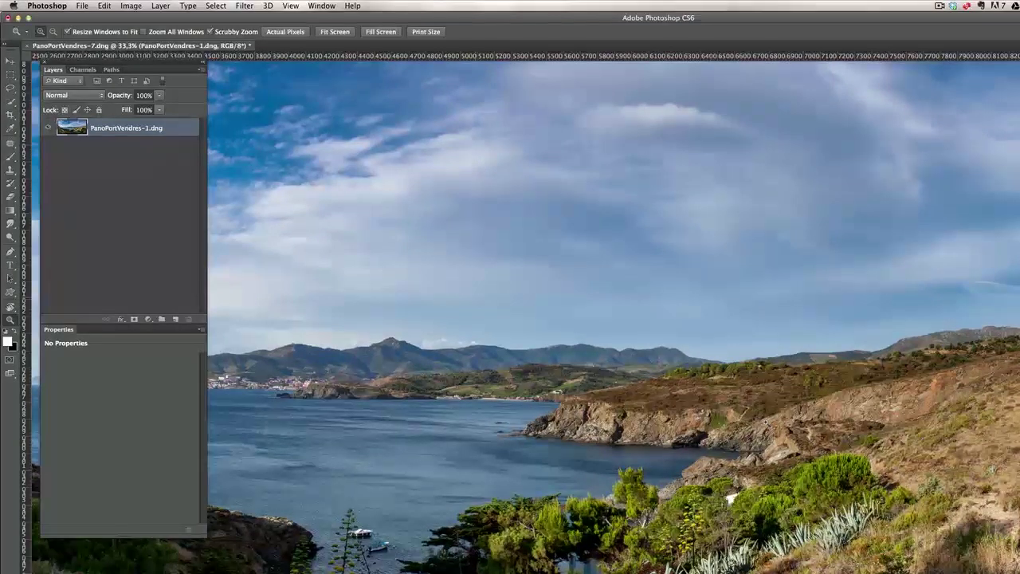
left_click_drag(785, 429, 952, 452)
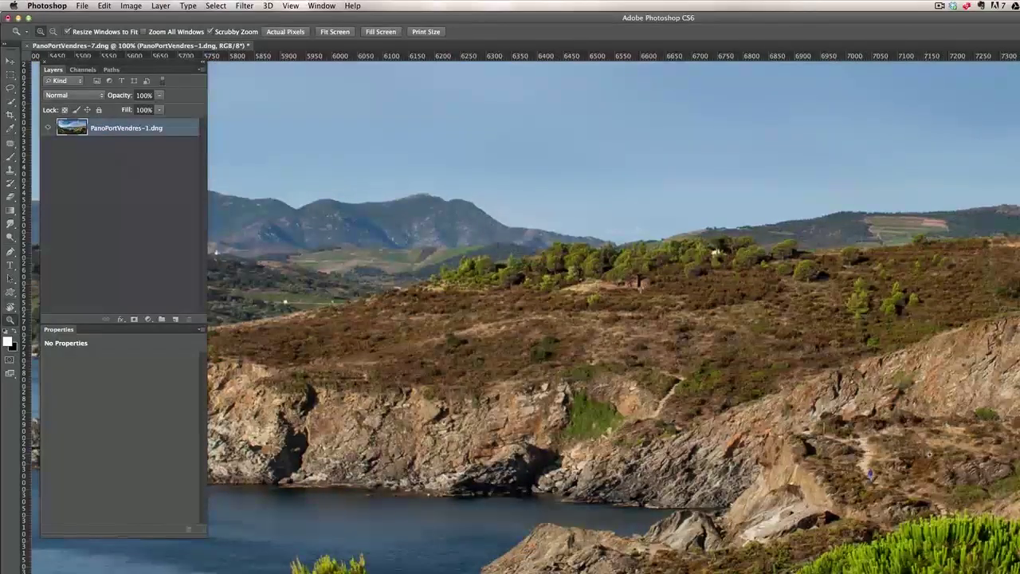
left_click(285, 32)
left_click(337, 33)
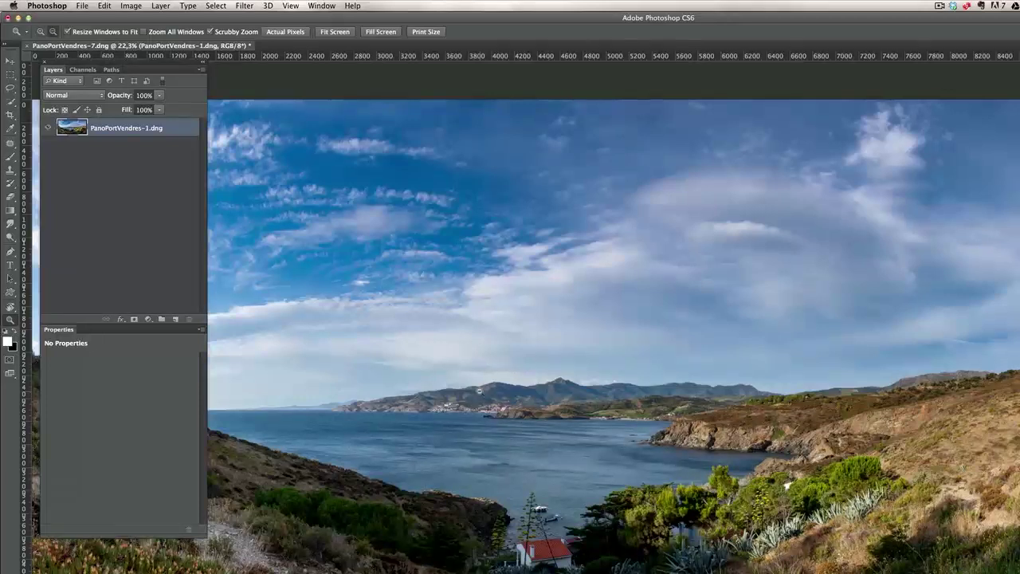
left_click(479, 393, "alt")
left_click(479, 392, "alt")
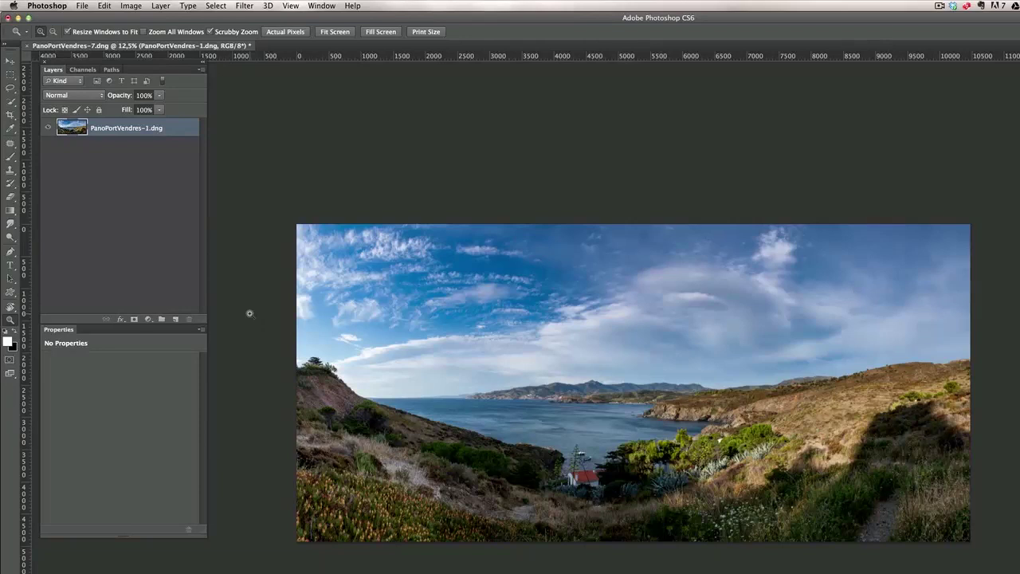
Add a Gradient Fill layer with the Red, Green preset above the panorama and set its blend mode to Soft Light
left_click(147, 320)
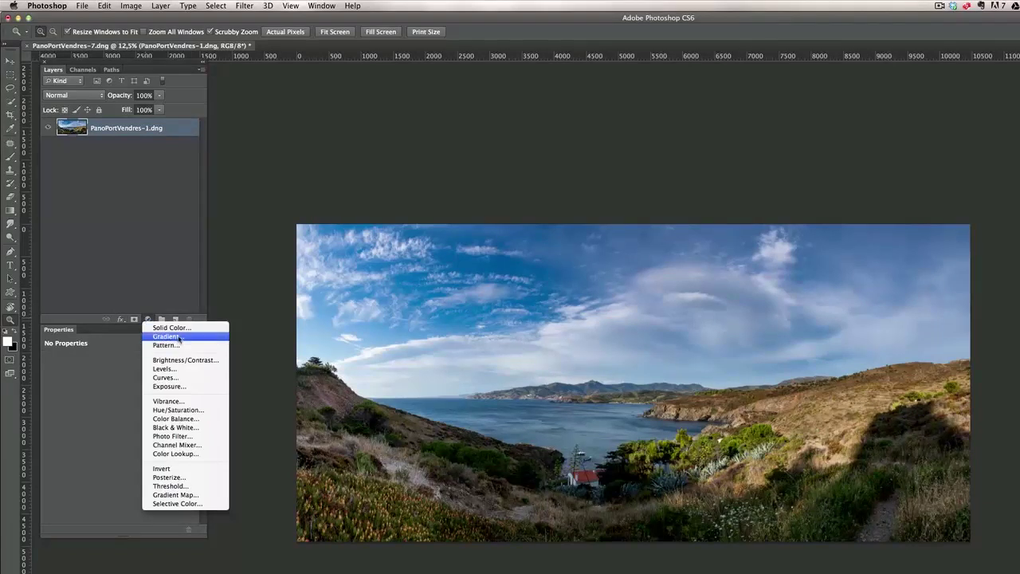
left_click(179, 339)
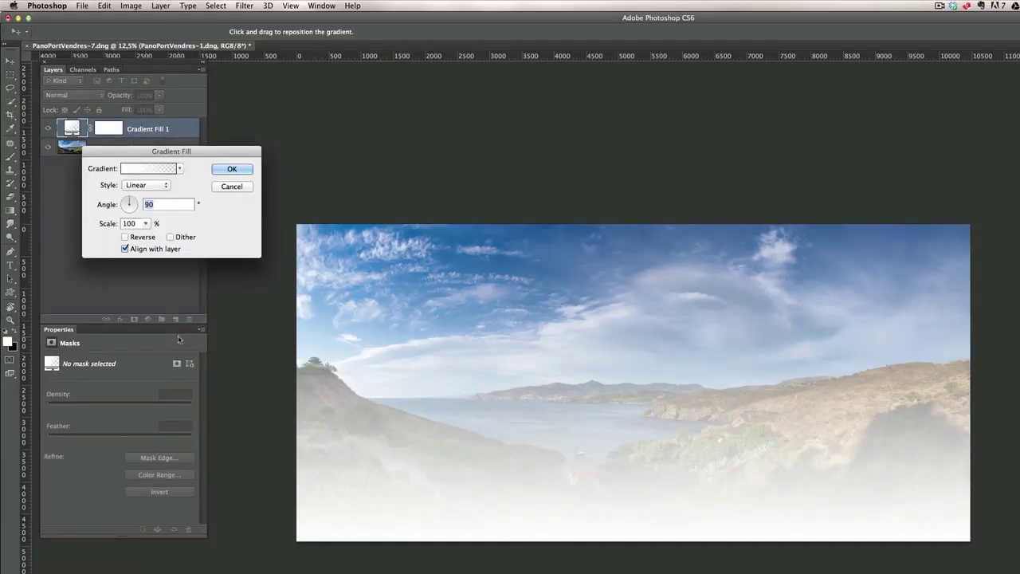
left_click_drag(191, 151, 336, 118)
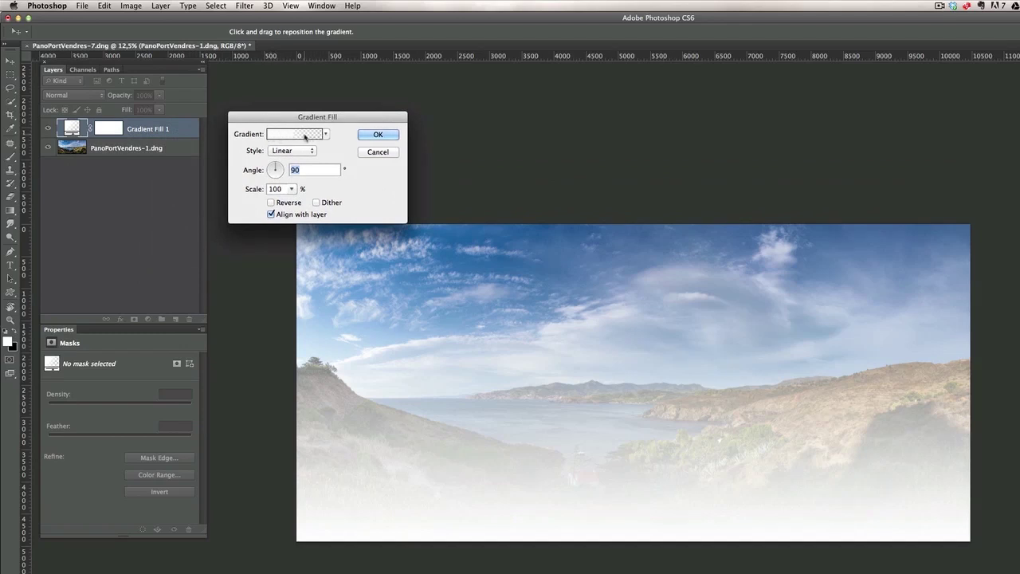
left_click(301, 136)
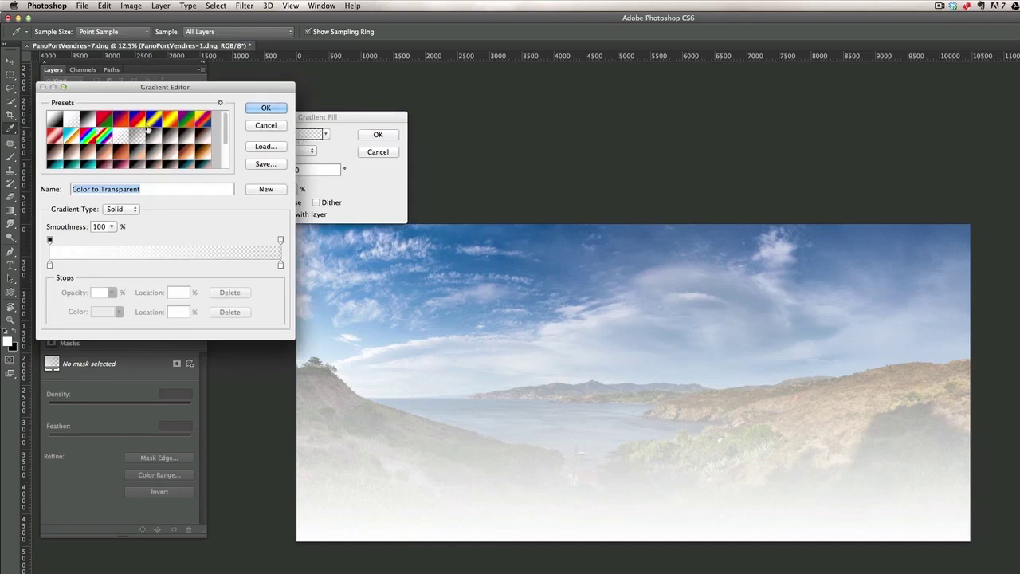
left_click(105, 120)
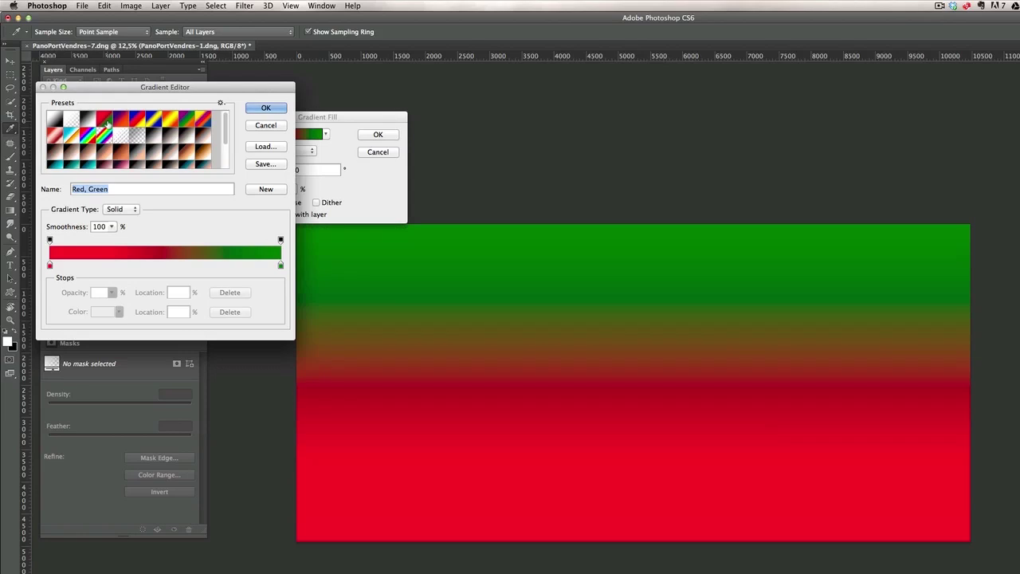
left_click(267, 108)
left_click(378, 134)
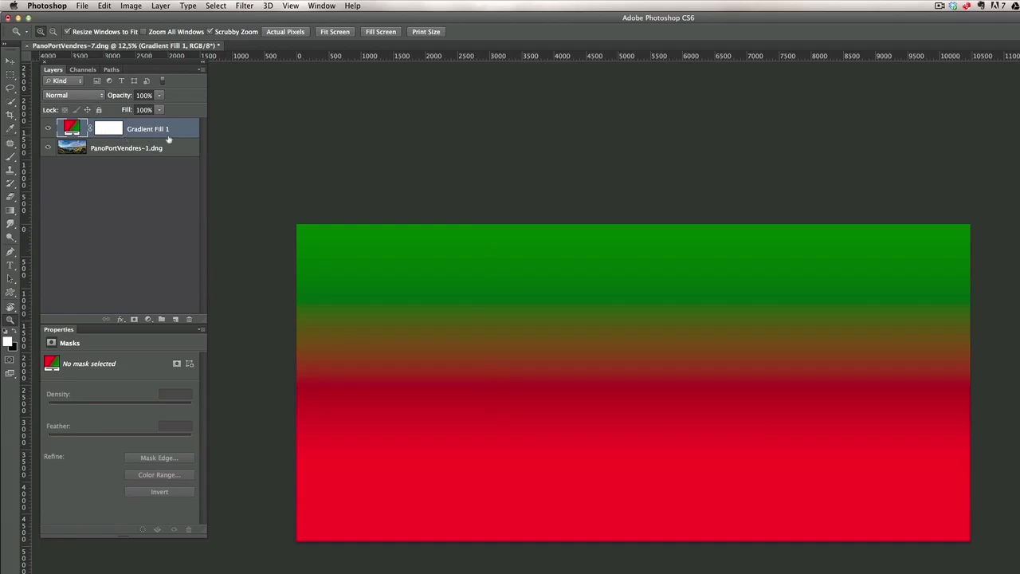
left_click(71, 97)
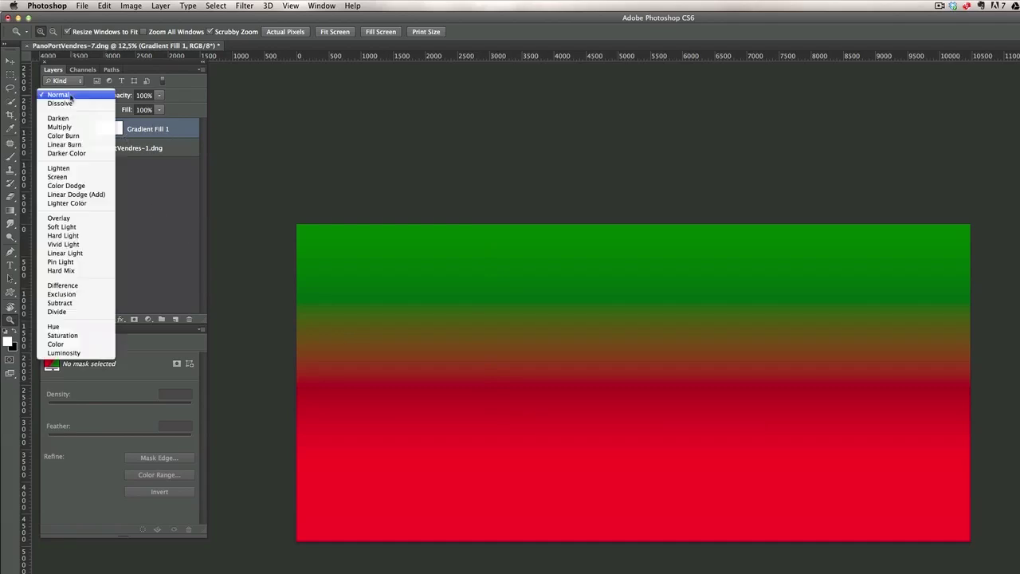
left_click(88, 229)
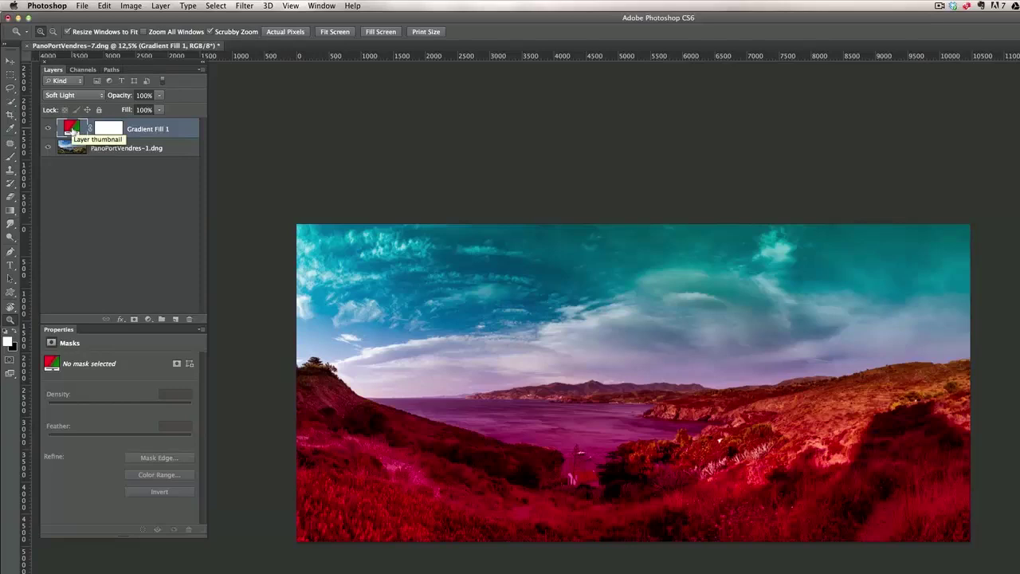
Edit the Gradient Fill layer's gradient and recolour its red start stop to golden yellow #f6ba04
double_click(71, 130)
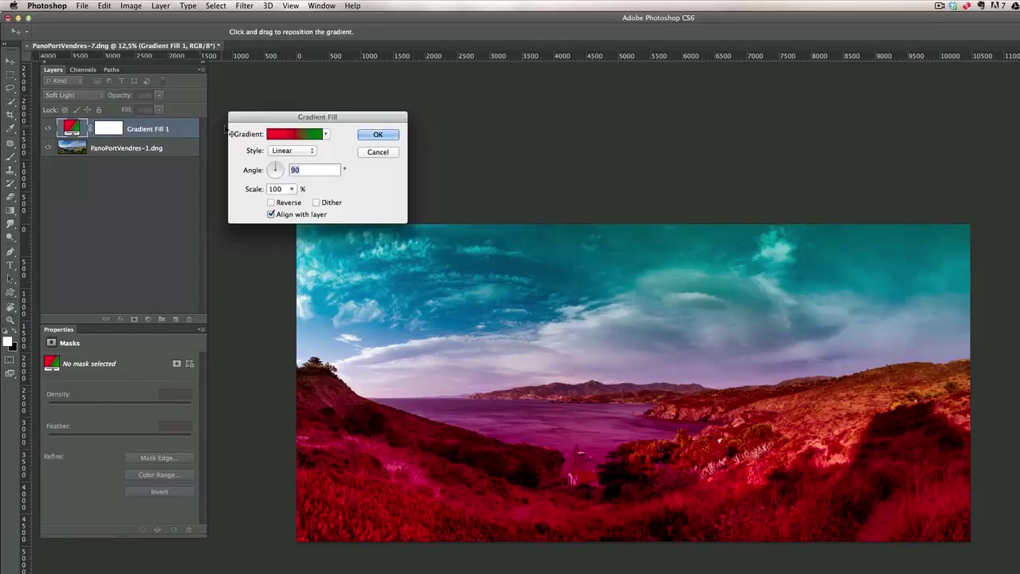
left_click(293, 140)
left_click_drag(200, 89, 250, 80)
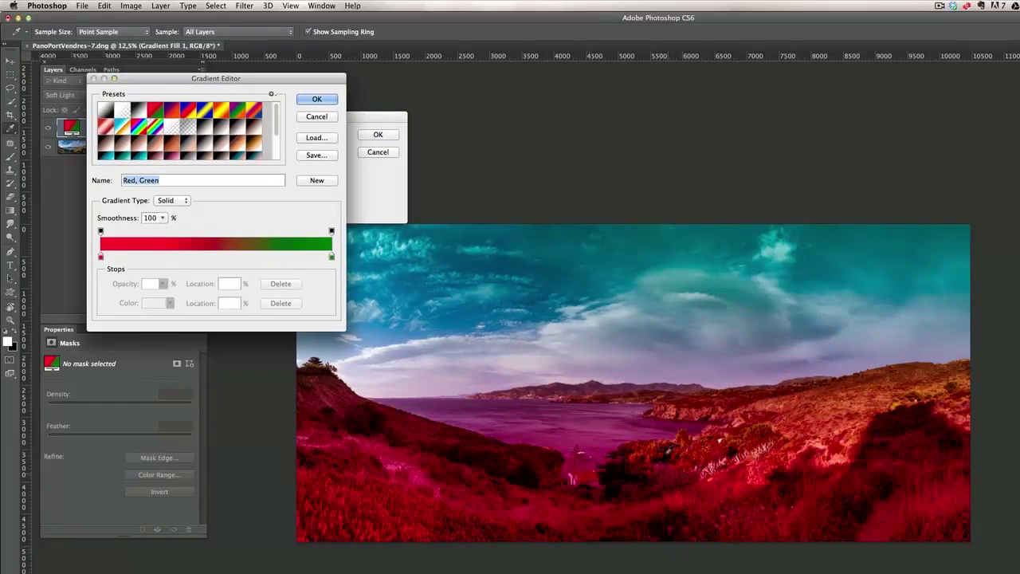
left_click(100, 257)
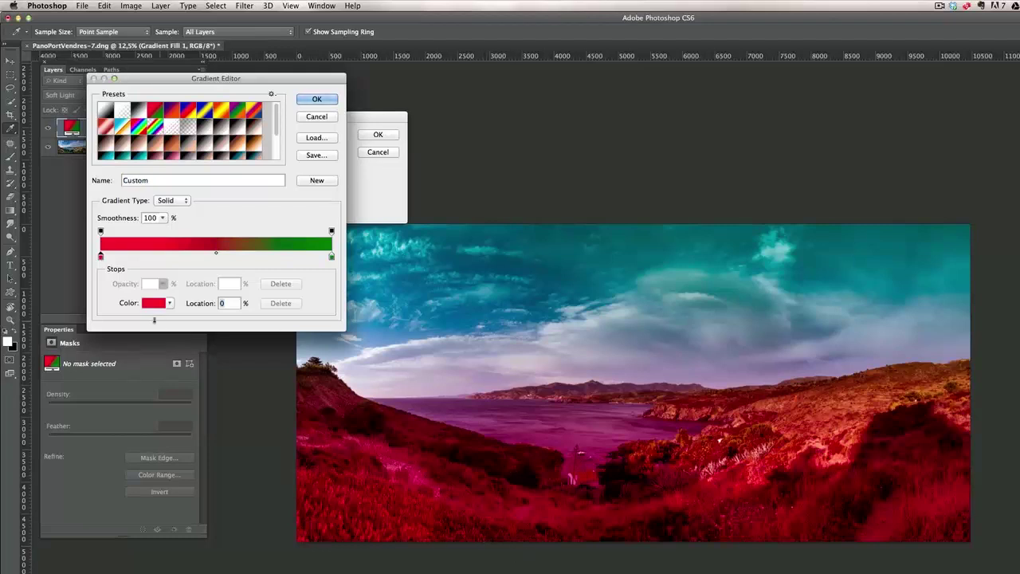
left_click(152, 303)
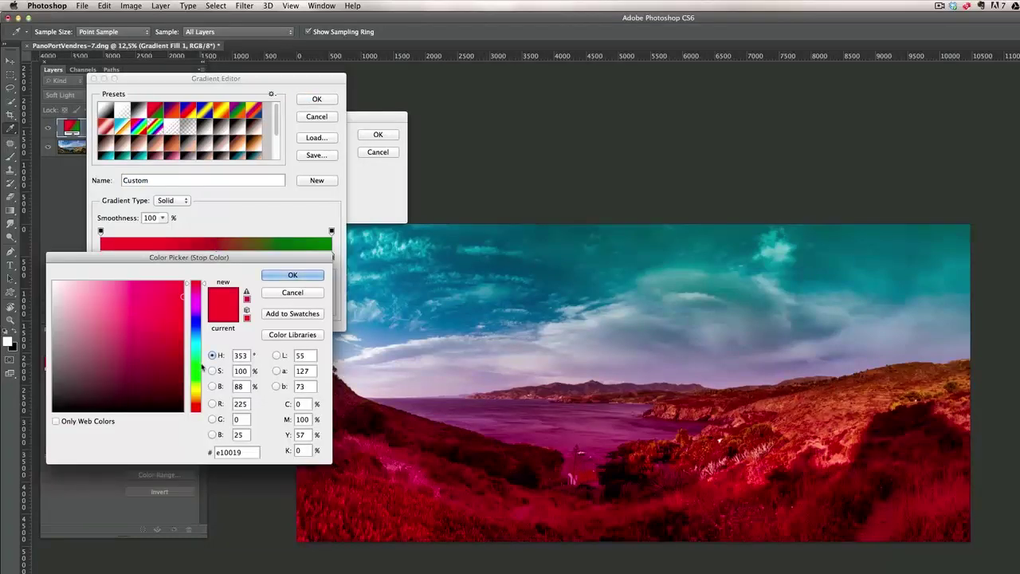
left_click(200, 394)
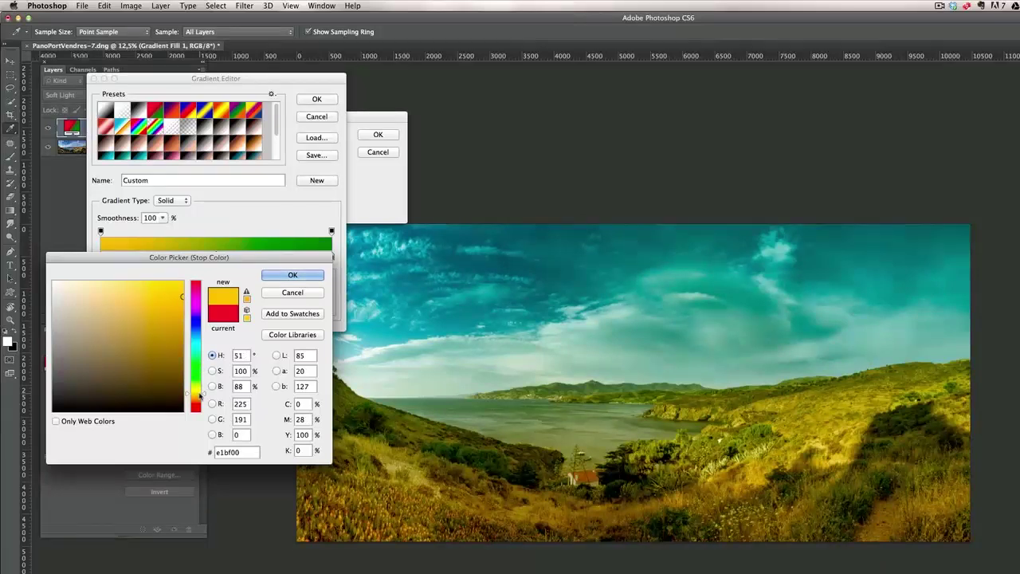
left_click(196, 397)
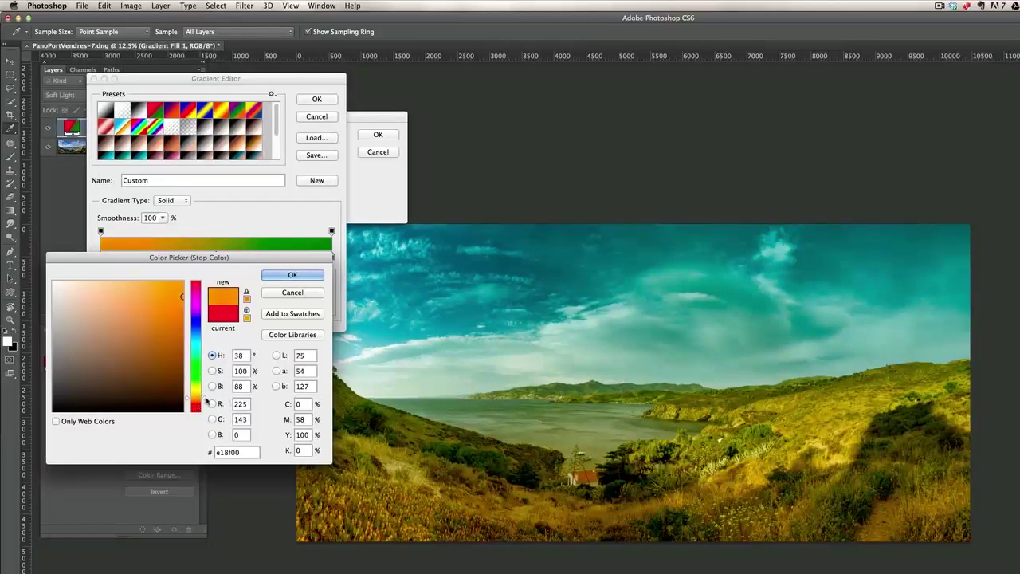
left_click(158, 340)
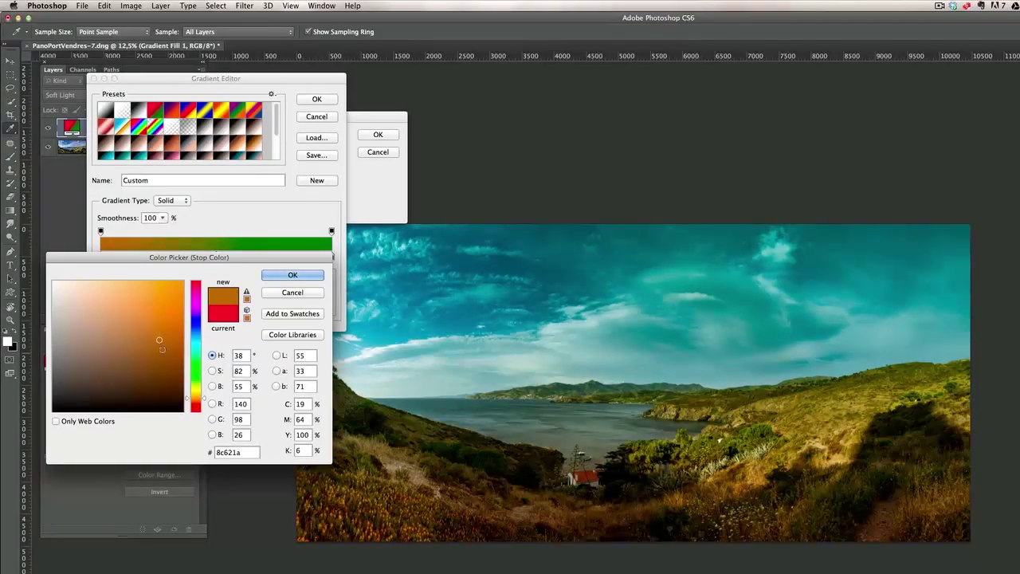
mouse_move(147, 314)
left_mouse_down()
mouse_move(102, 316)
mouse_move(136, 335)
mouse_move(165, 294)
left_mouse_up()
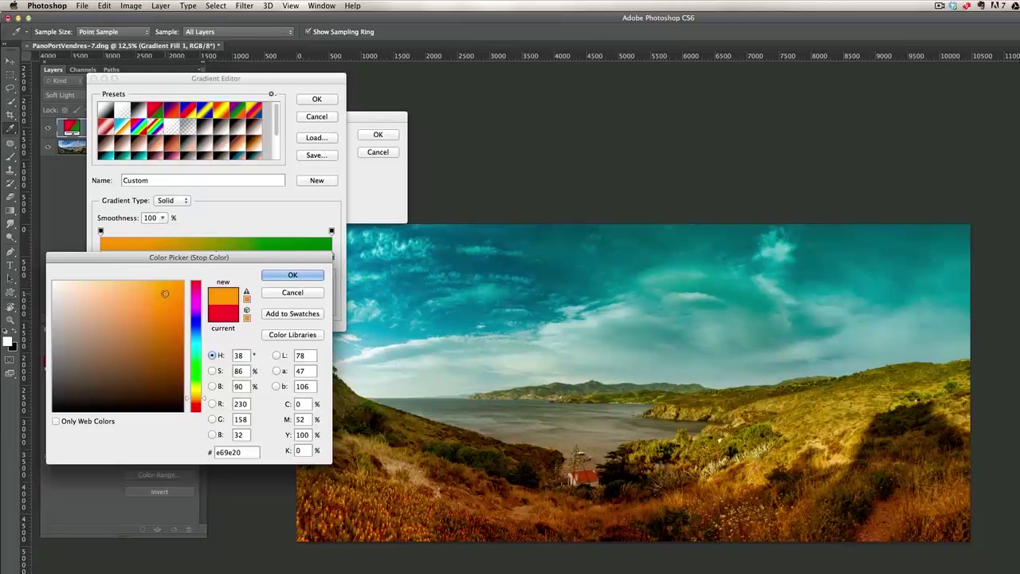
left_click(204, 397)
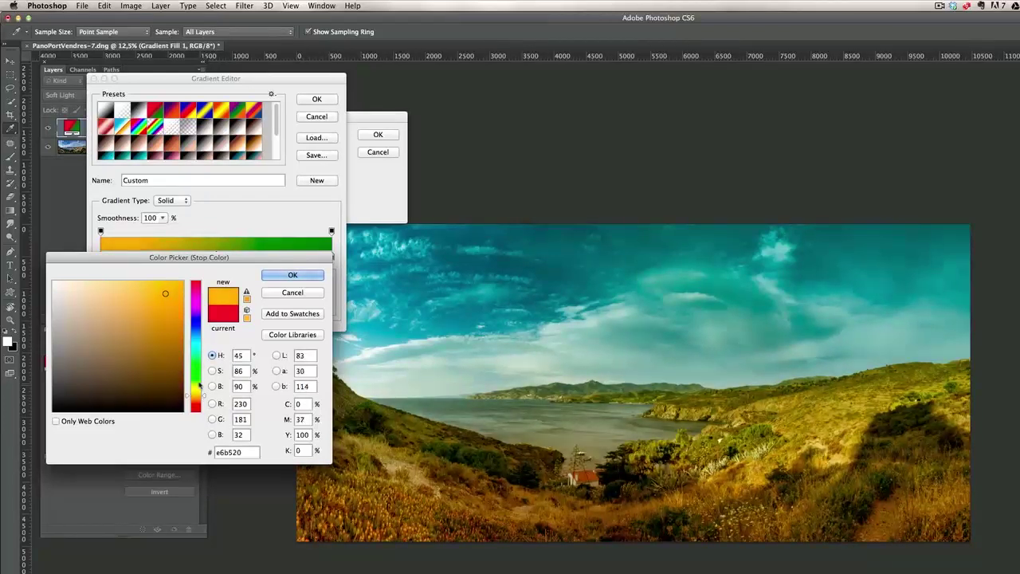
left_click(161, 306)
left_click(138, 307)
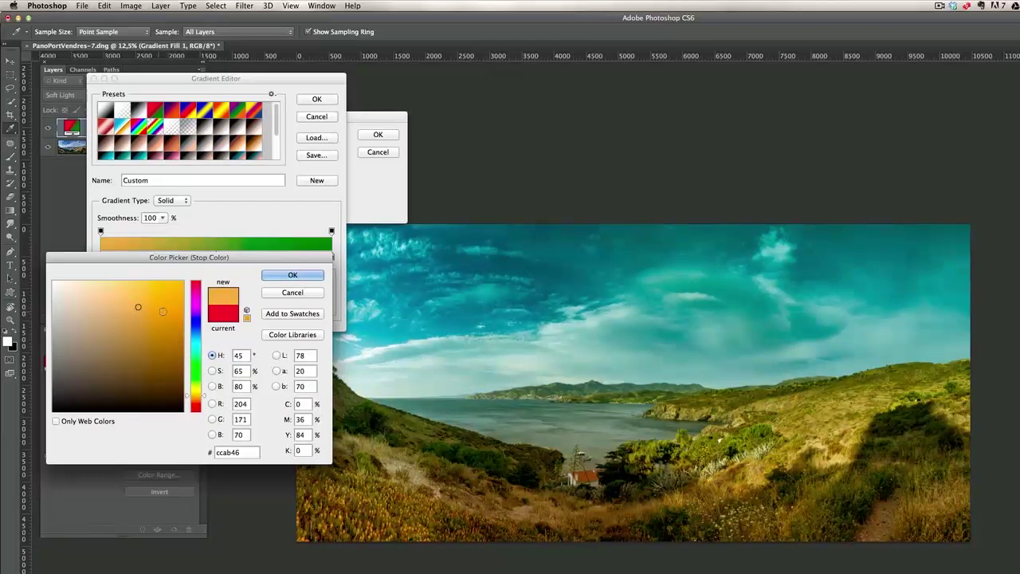
left_click(172, 307)
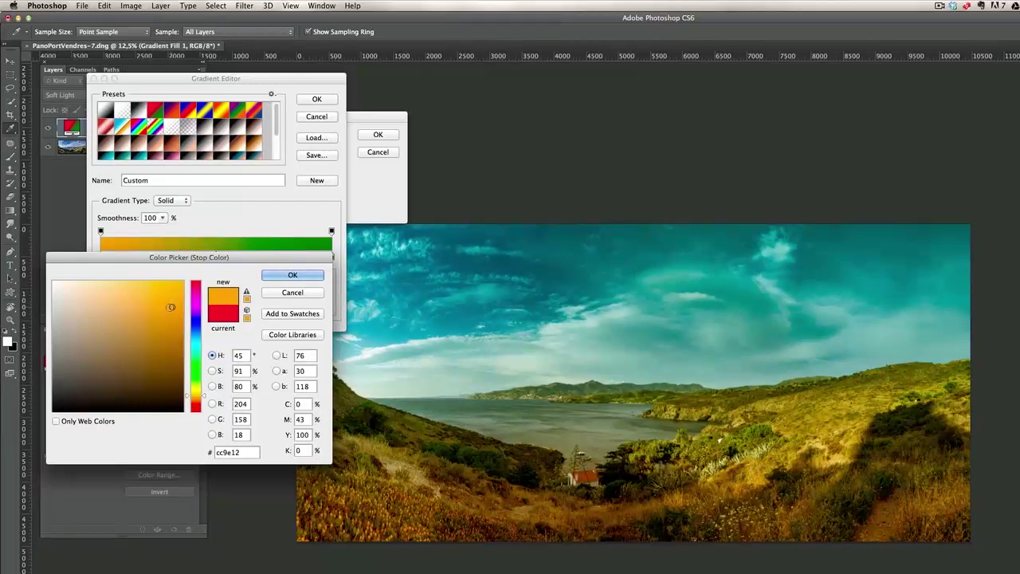
left_click(111, 308)
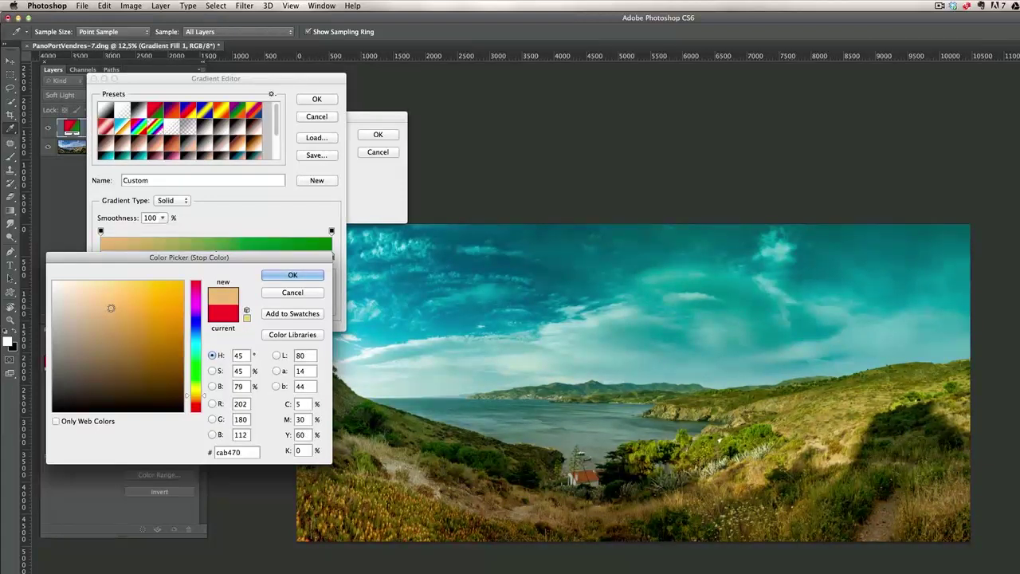
left_click(167, 289)
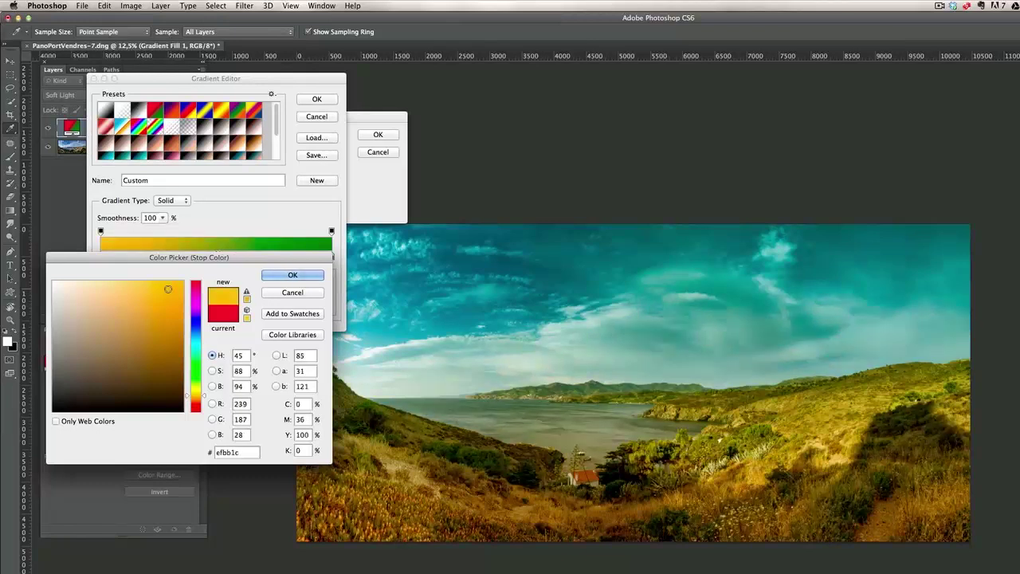
left_click(166, 337)
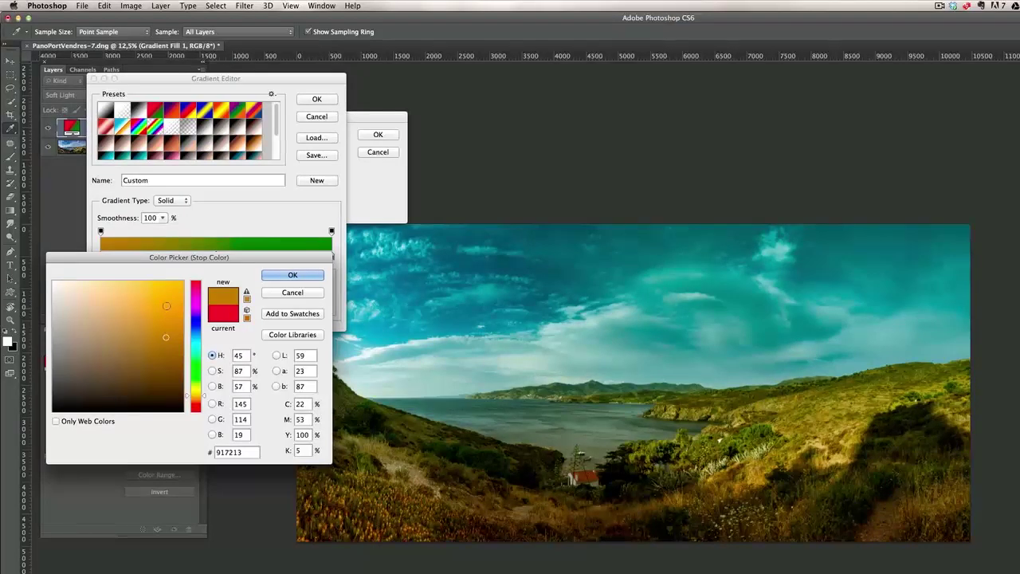
left_click(160, 298)
left_click(171, 296)
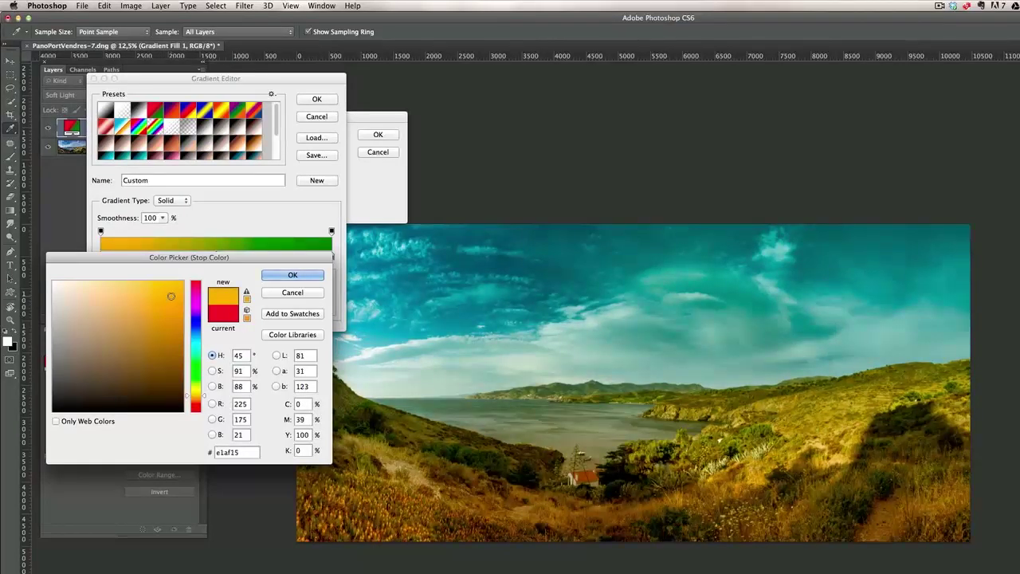
left_click(153, 310)
left_click(157, 303)
mouse_move(172, 305)
left_mouse_down()
mouse_move(170, 287)
mouse_move(182, 284)
left_mouse_up()
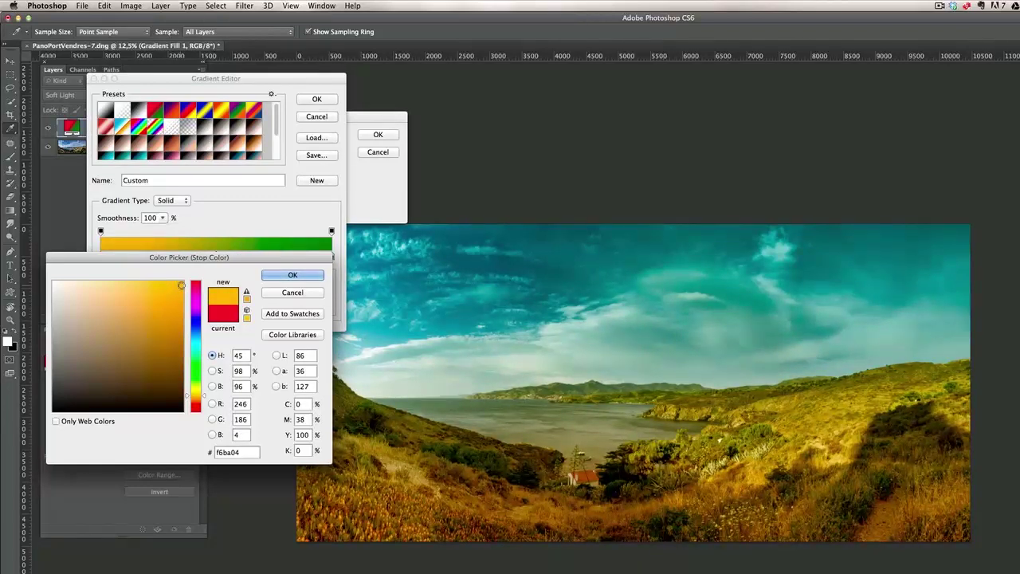
left_click(318, 279)
Recolour the gradient's green end stop to a dark orange-red of about #88440e and apply the edited gradient
left_click(331, 257)
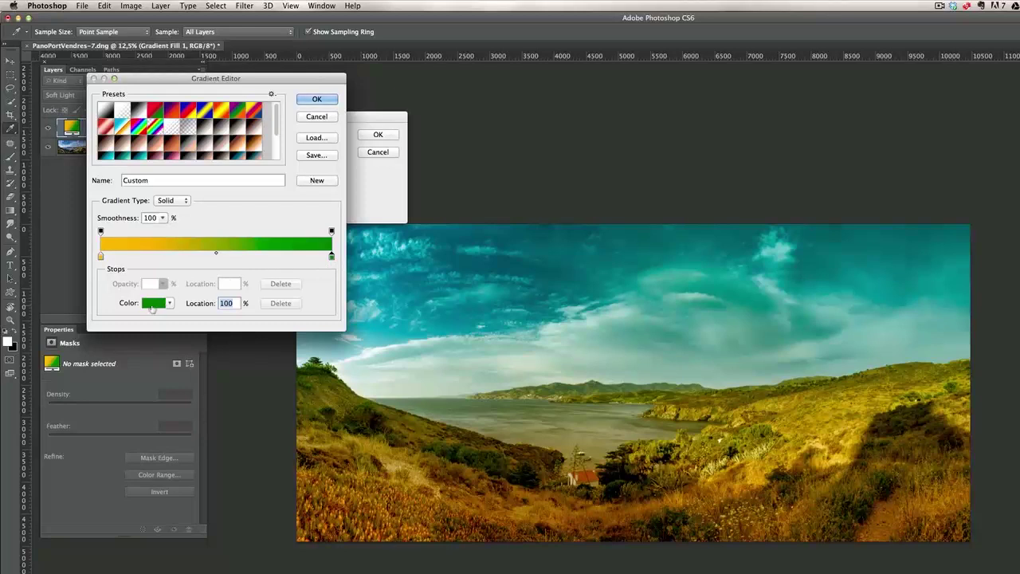
left_click(152, 304)
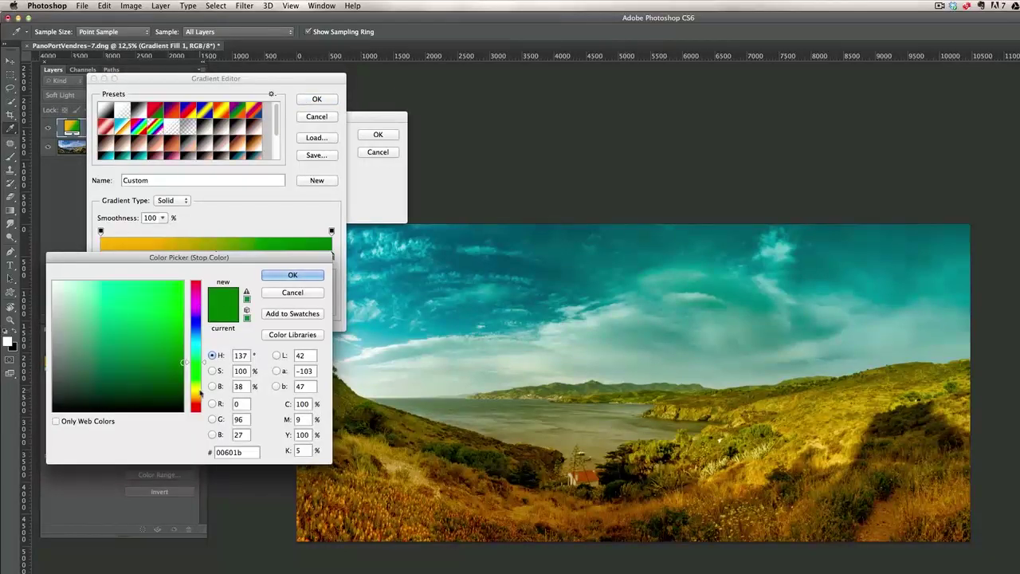
left_click(198, 303)
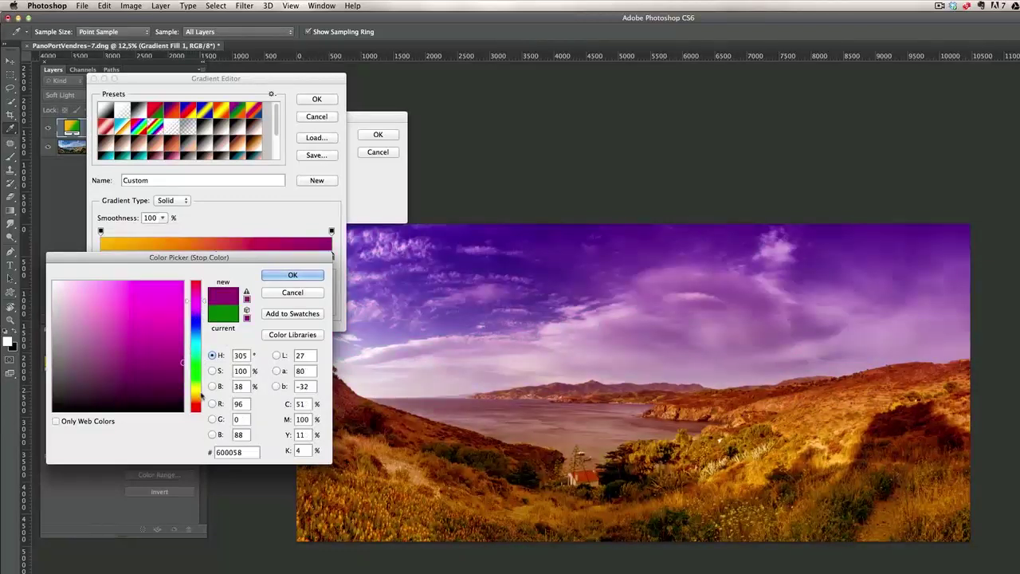
left_click(199, 395)
mouse_move(146, 318)
left_mouse_down()
mouse_move(173, 304)
mouse_move(171, 351)
left_mouse_up()
left_click(151, 346)
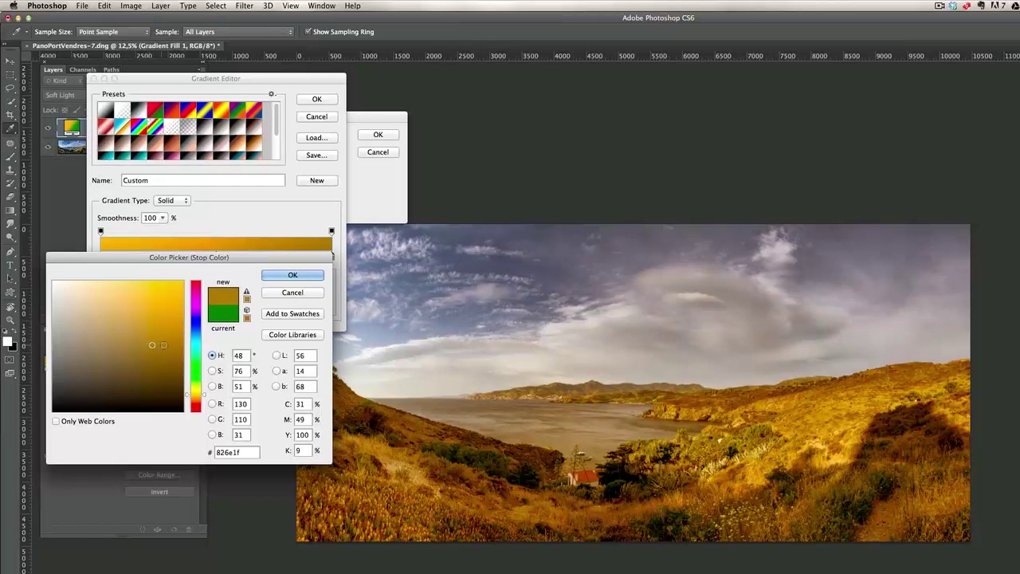
left_click_drag(203, 398, 205, 404)
left_click_drag(157, 346, 169, 342)
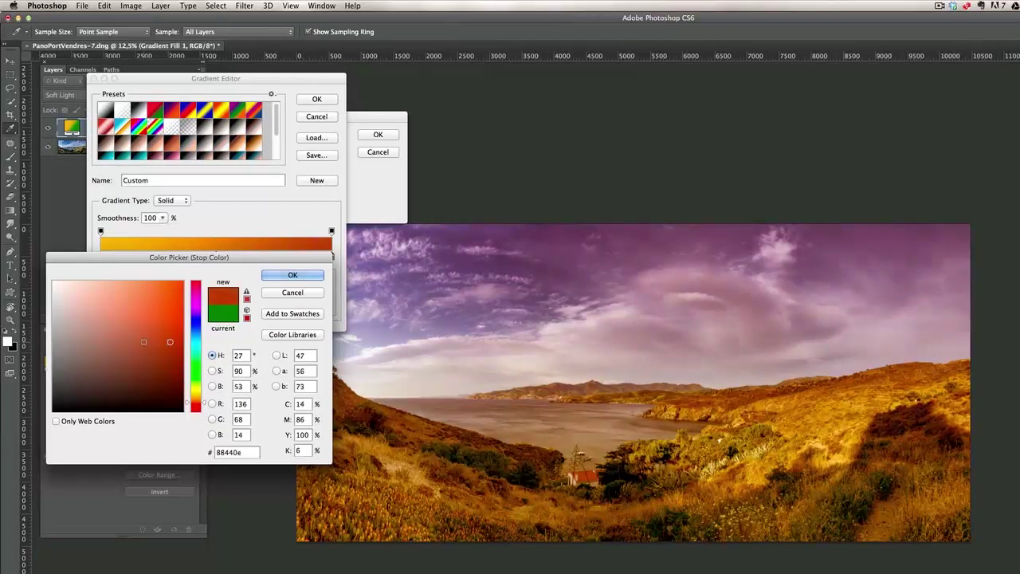
left_click(169, 341)
left_click(292, 275)
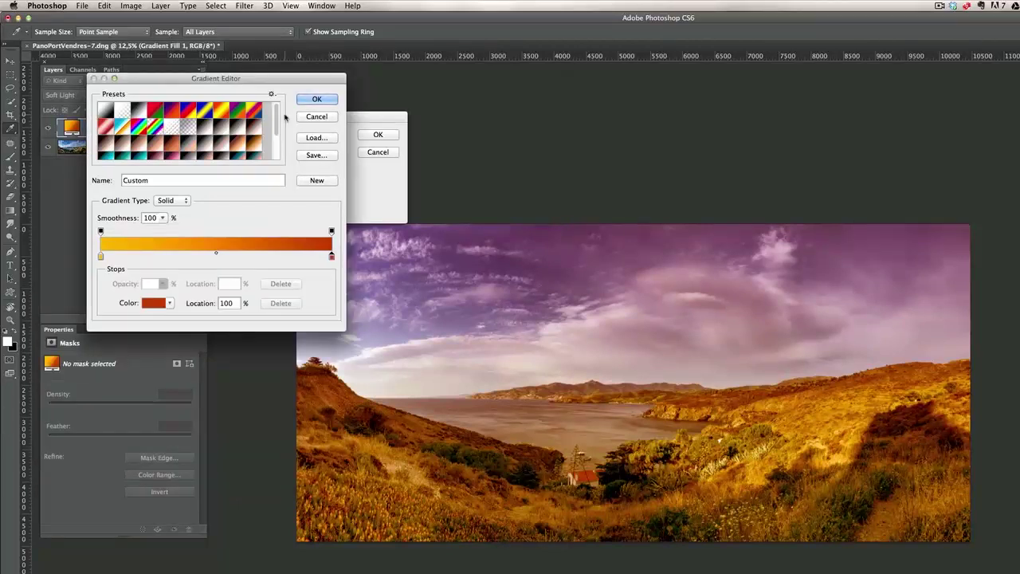
left_click(317, 101)
left_click(373, 134)
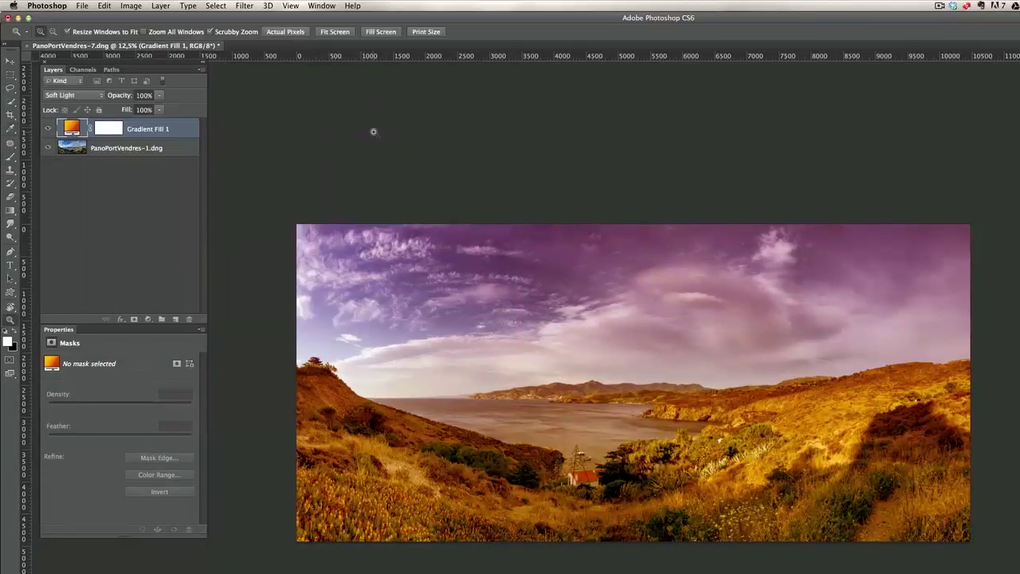
Compare the panorama with and without the Gradient Fill layer by toggling its visibility
left_click(48, 129)
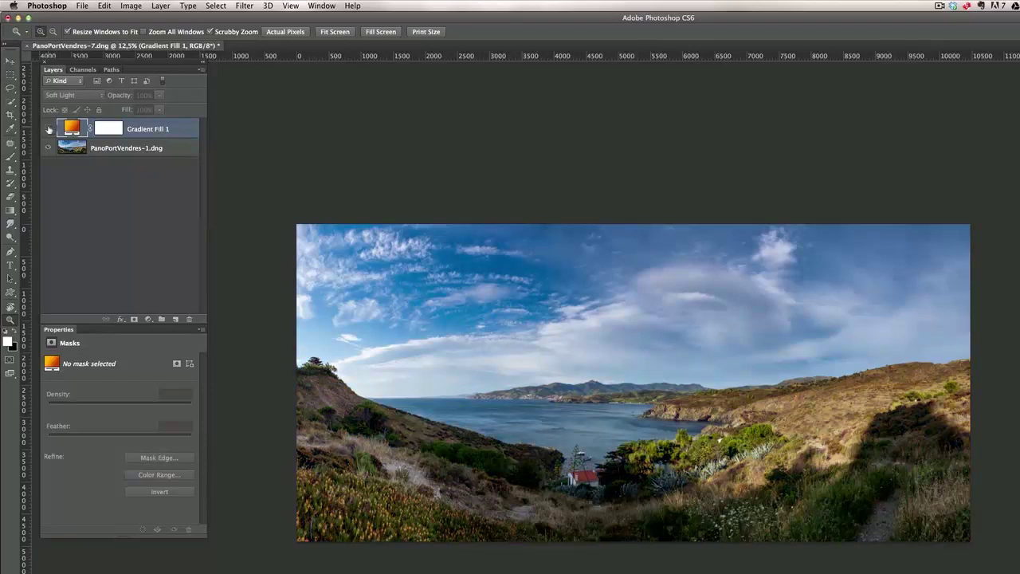
left_click(48, 129)
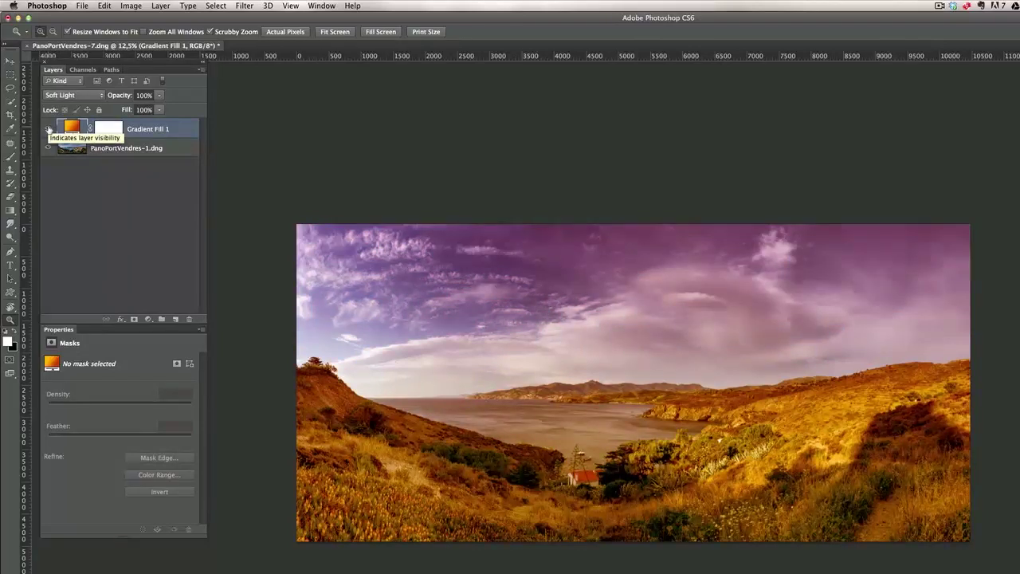
left_click(49, 129)
left_click(49, 129)
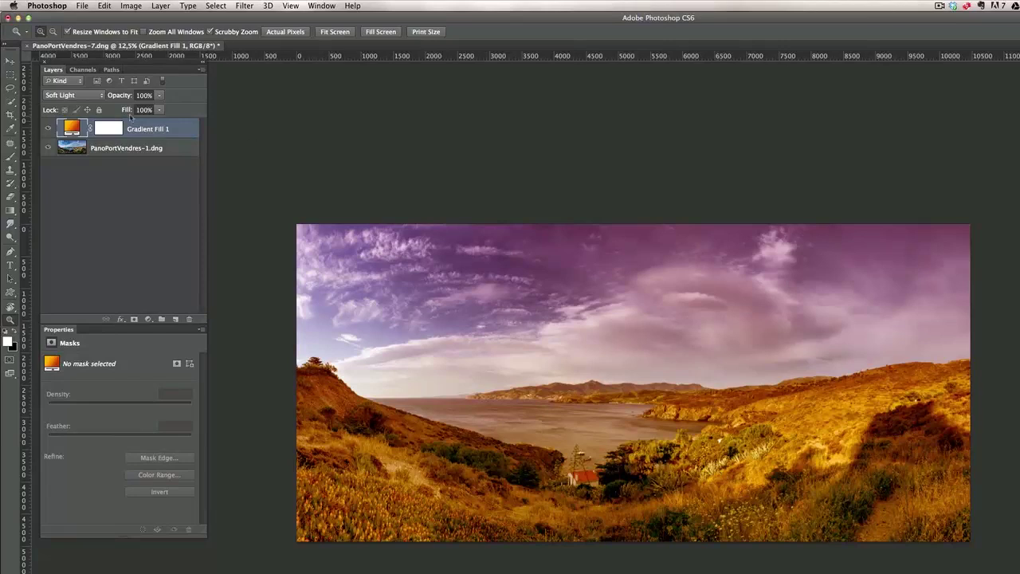
Lower the Gradient Fill layer's opacity to 79% and paint its mask black over the sea with a size 654 brush at 32% opacity
left_click_drag(122, 99, 111, 100)
left_click(109, 129)
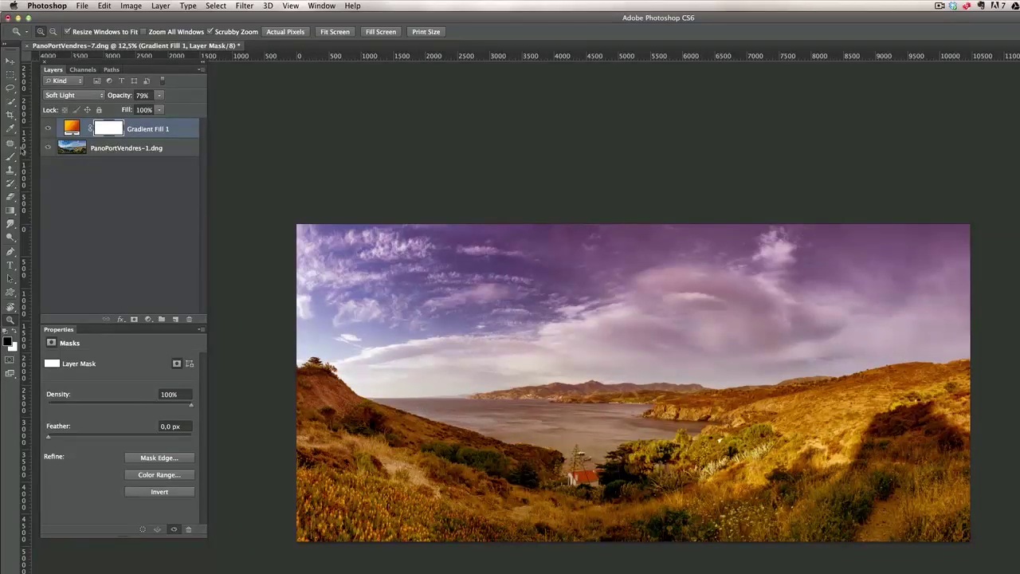
left_click(11, 157)
left_click(64, 157)
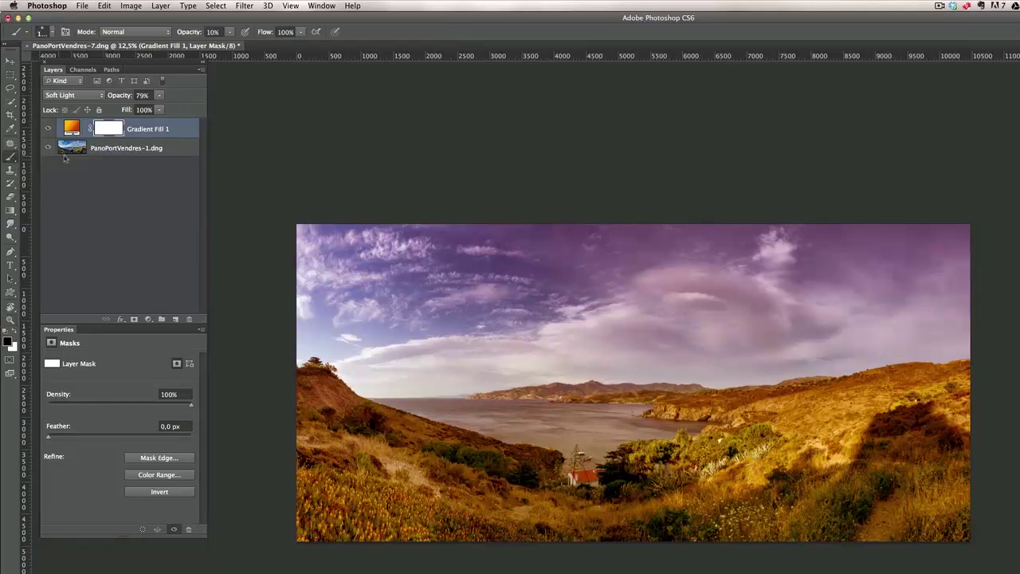
left_click_drag(189, 32, 206, 32)
left_click_drag(576, 427, 565, 429)
Add a Hue/Saturation adjustment layer above the gradient fill, set to Soft Light at 46% opacity
left_click(148, 319)
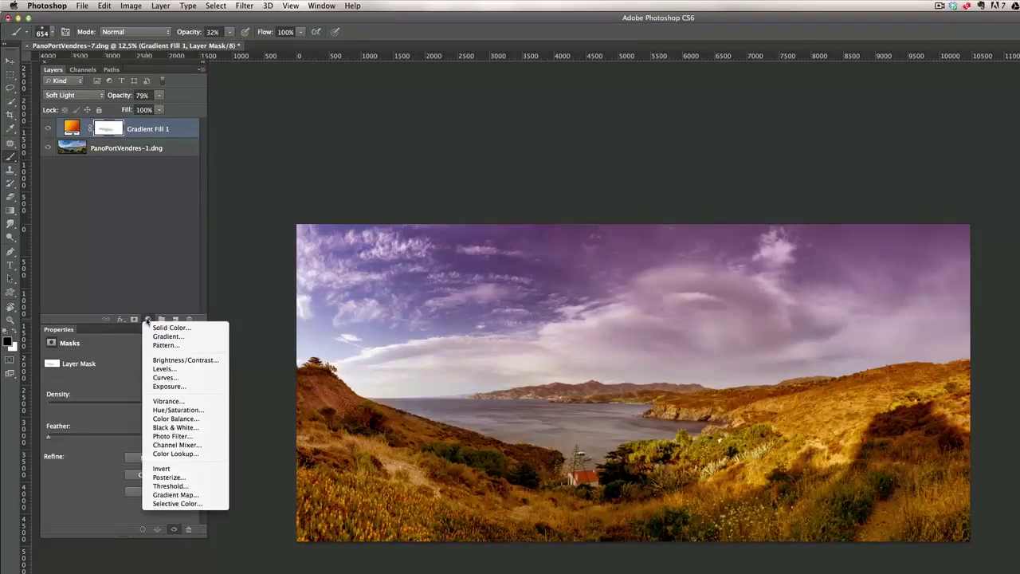
left_click(197, 411)
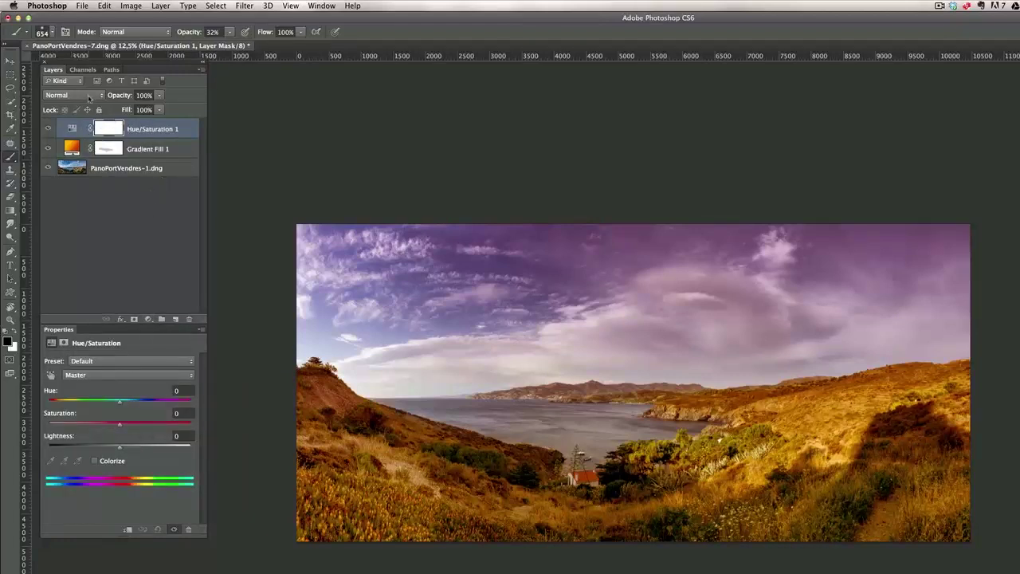
left_click(89, 97)
left_click(82, 228)
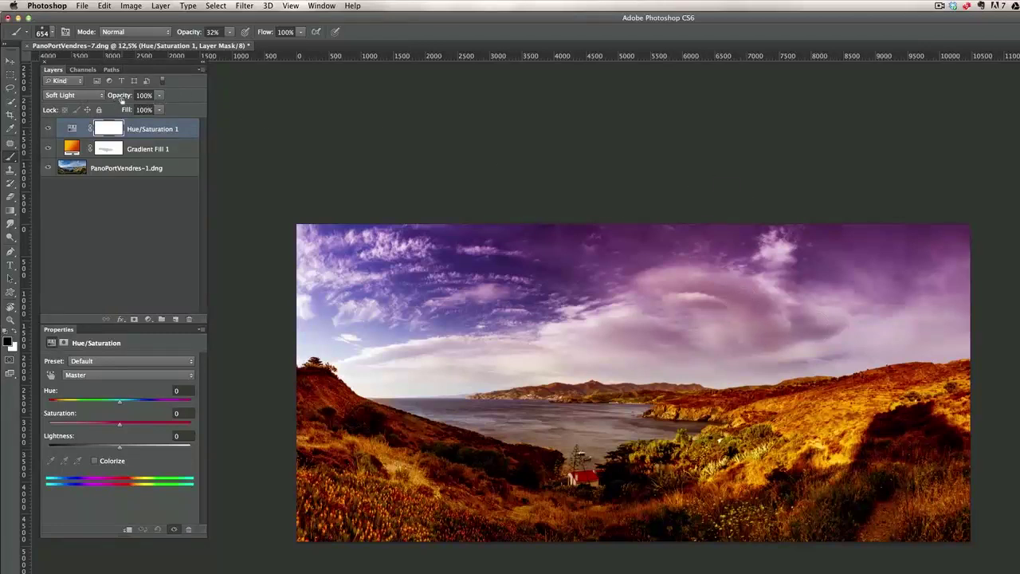
mouse_move(120, 96)
left_mouse_down()
mouse_move(84, 96)
mouse_move(108, 96)
left_mouse_up()
Set the Hue/Saturation layer's saturation to +25 and lightness to about +22, keeping 46% layer opacity
left_click(108, 128)
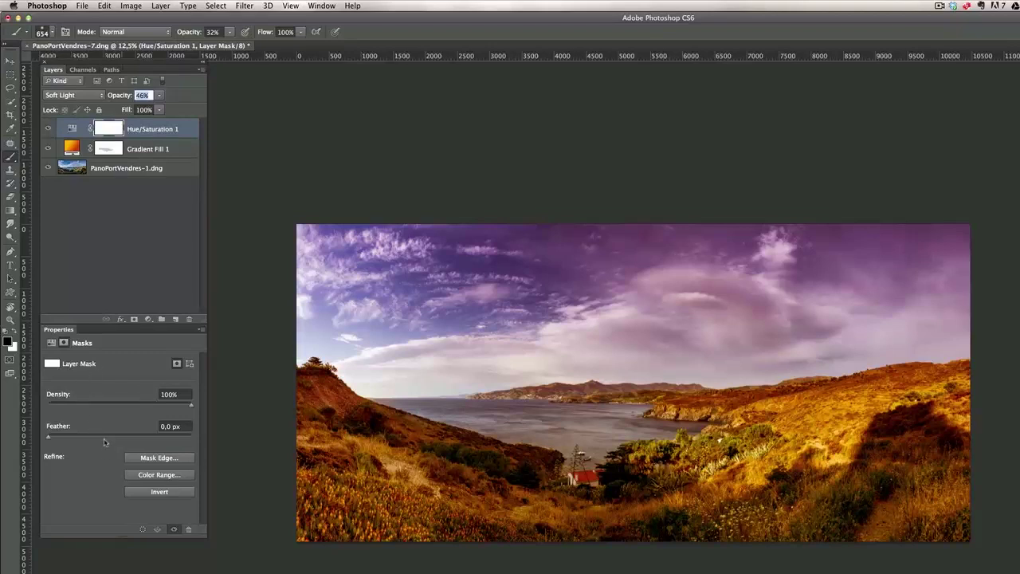
left_click(72, 129)
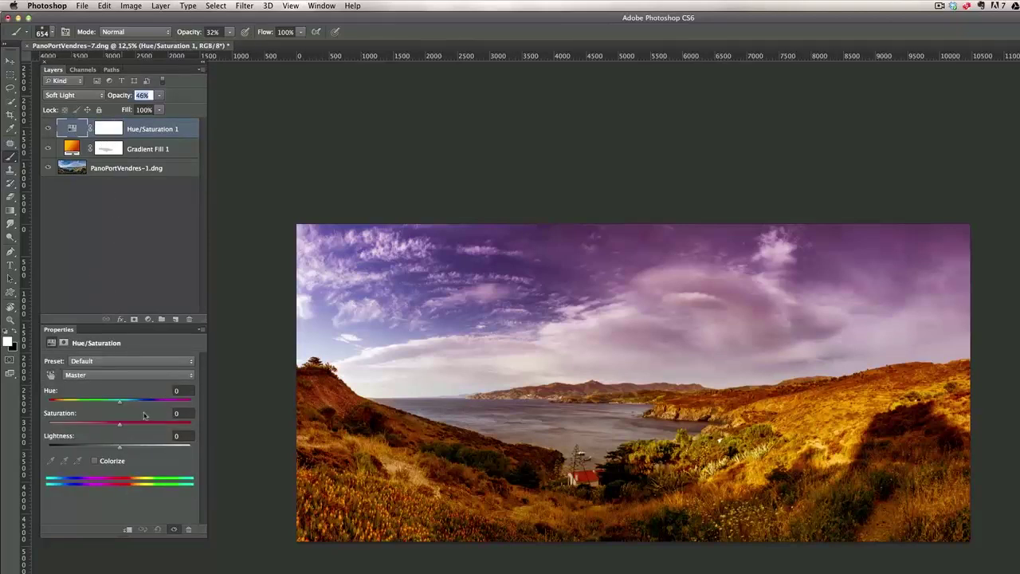
left_click_drag(120, 426, 137, 427)
left_click_drag(126, 451, 132, 451)
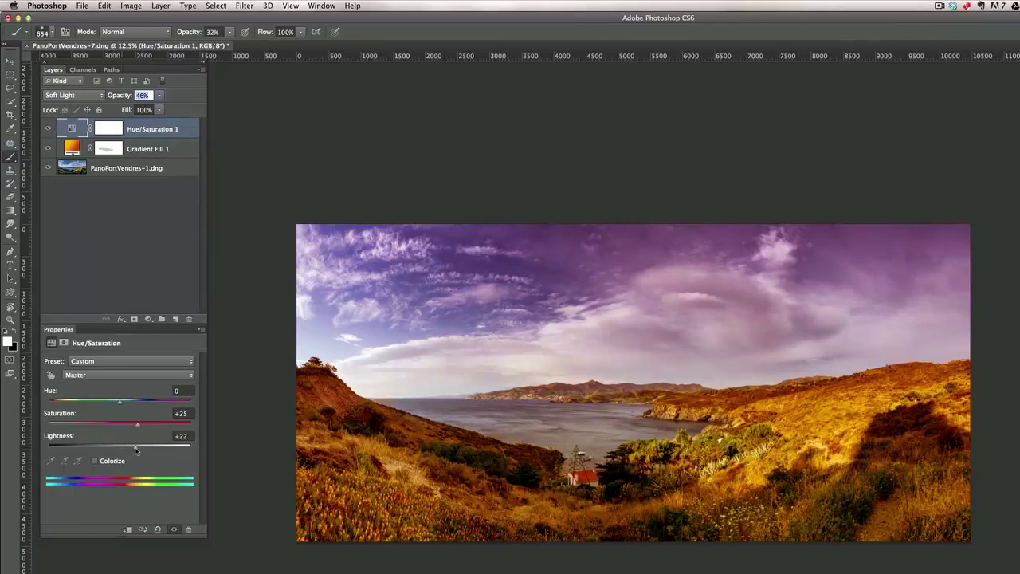
type("46")
key("Return")
Add a reversed linear Gradient Overlay effect to the PanoPortVendres-1.dng layer and shift the gradient down over the image
left_click(141, 170)
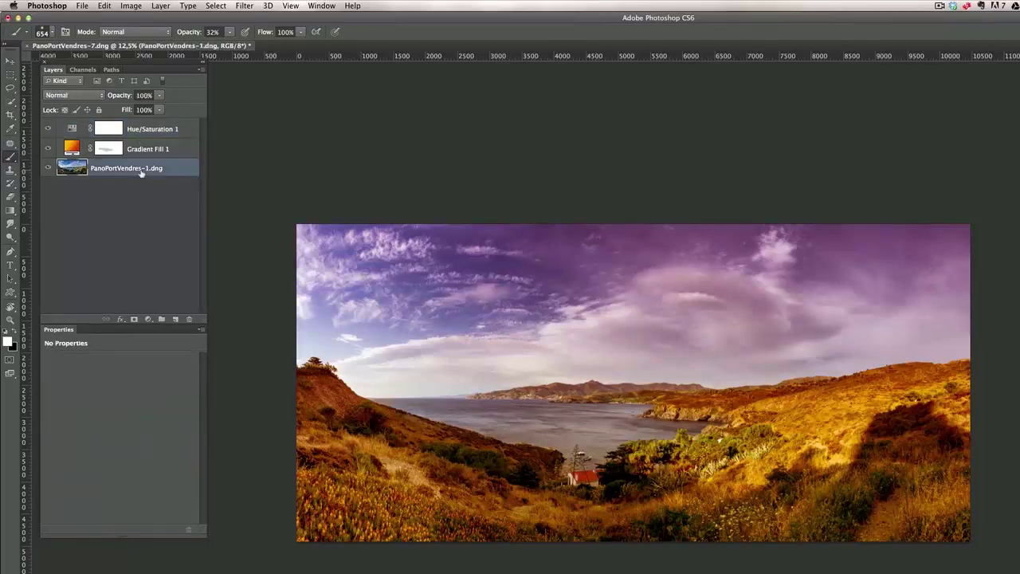
left_click(120, 318)
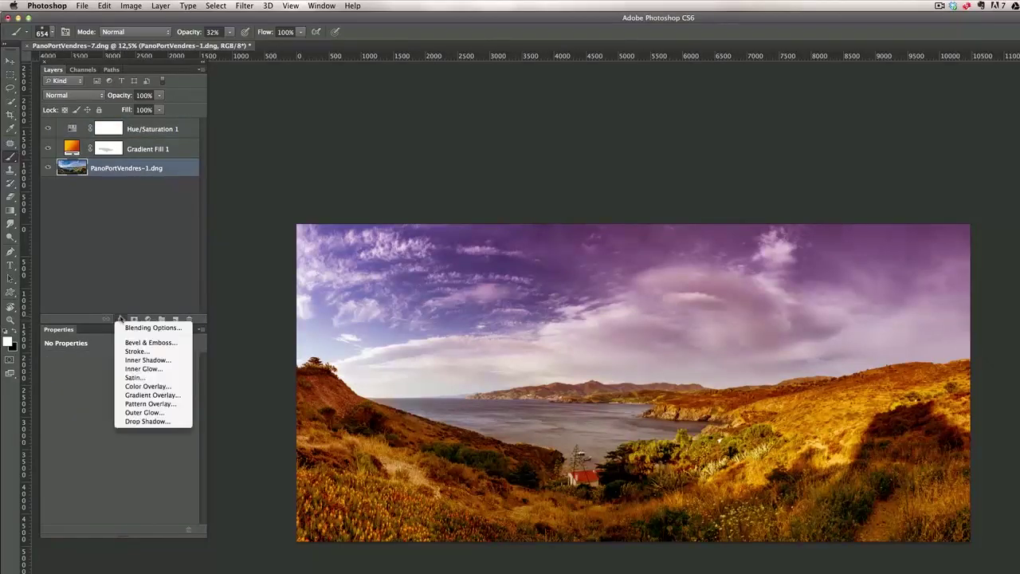
left_click(153, 395)
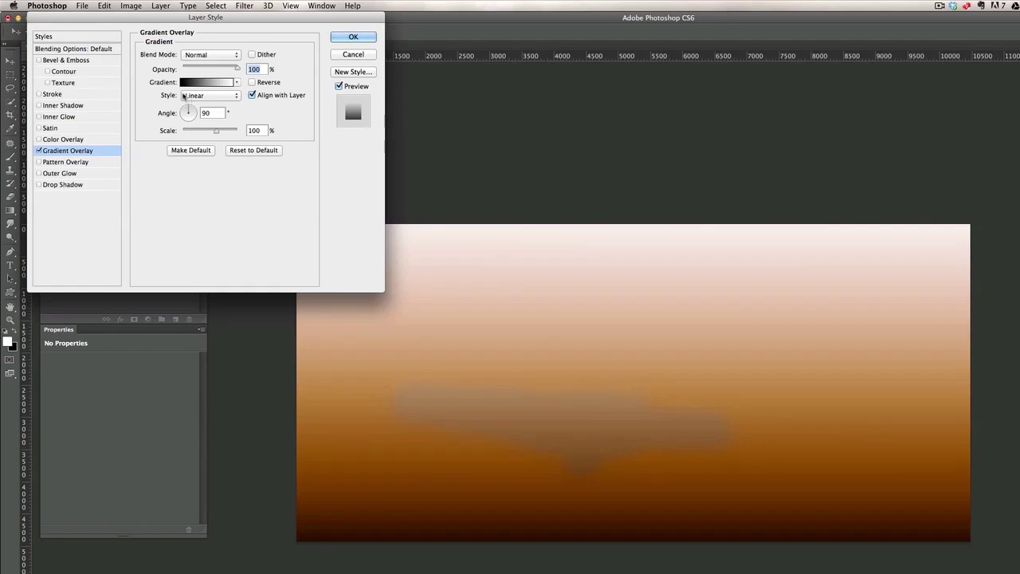
left_click(252, 82)
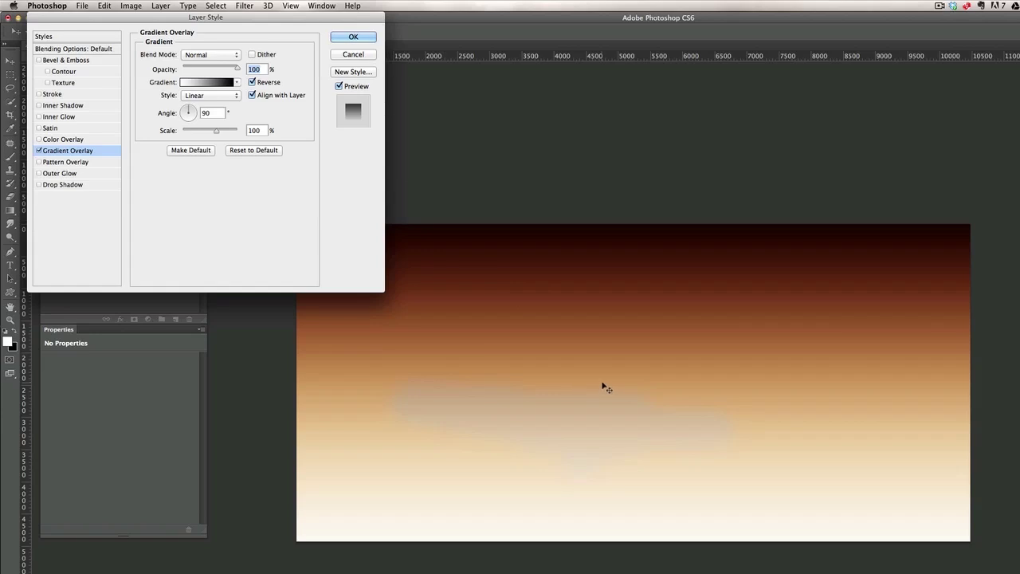
left_click_drag(600, 360, 587, 470)
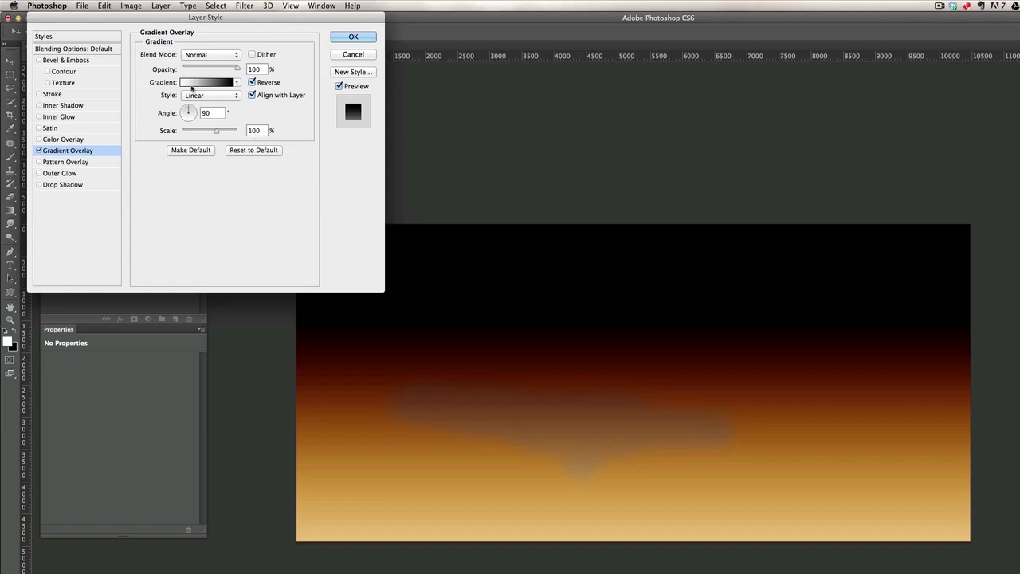
Try Overlay and Multiply as the gradient overlay's blend mode and settle on Soft Light
left_click(210, 55)
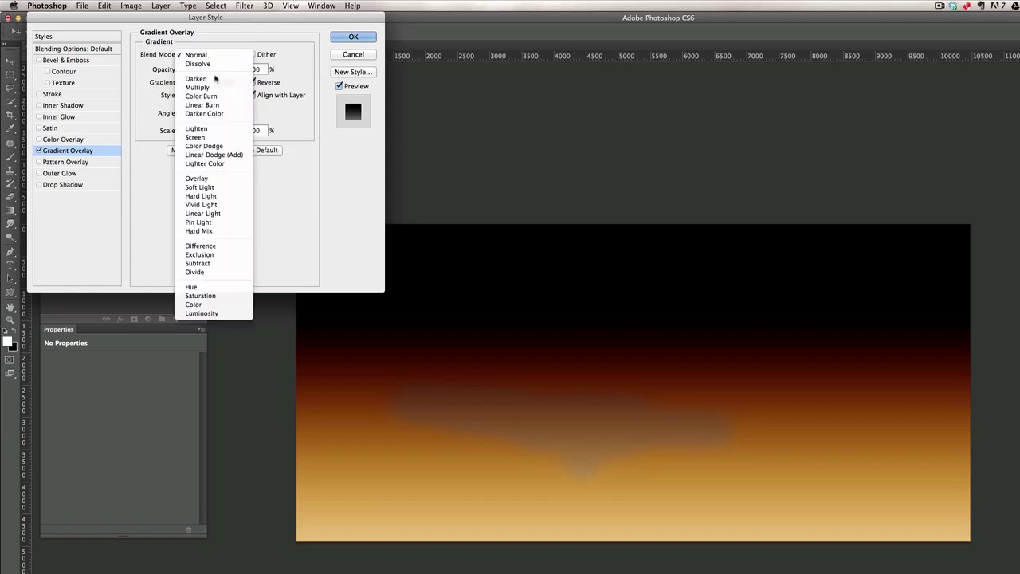
left_click(221, 180)
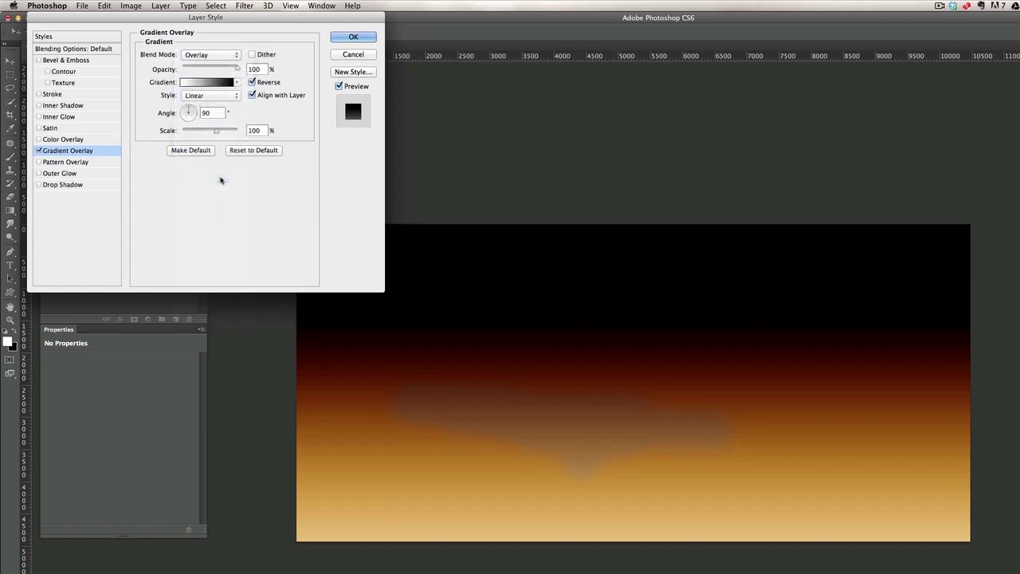
left_click(217, 55)
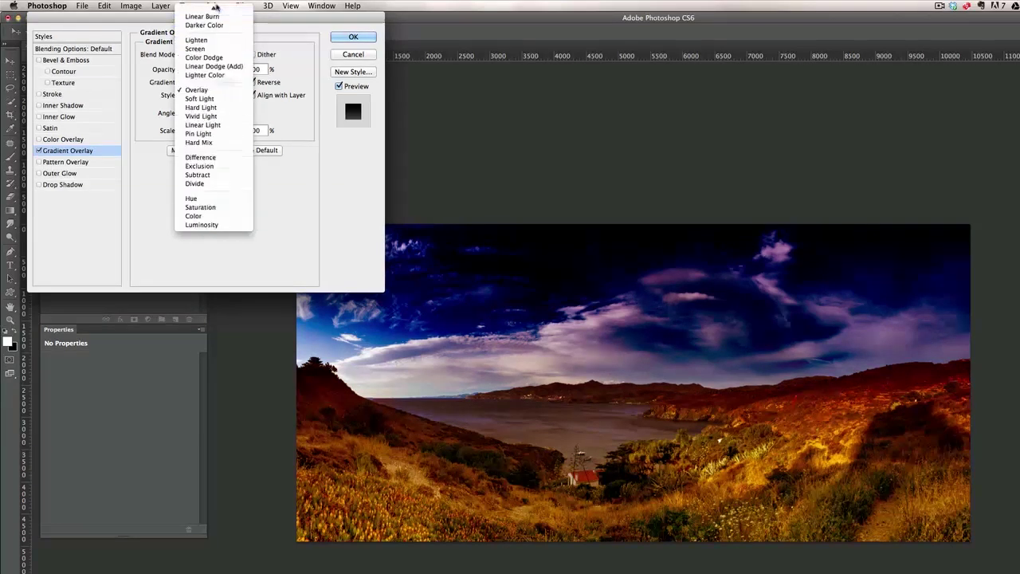
left_click(213, 44)
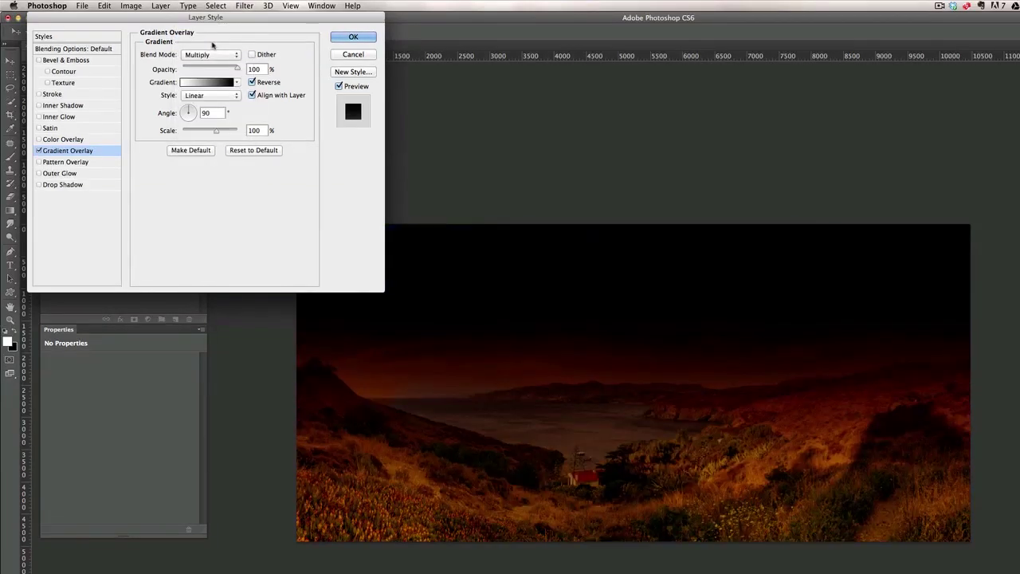
left_click(216, 56)
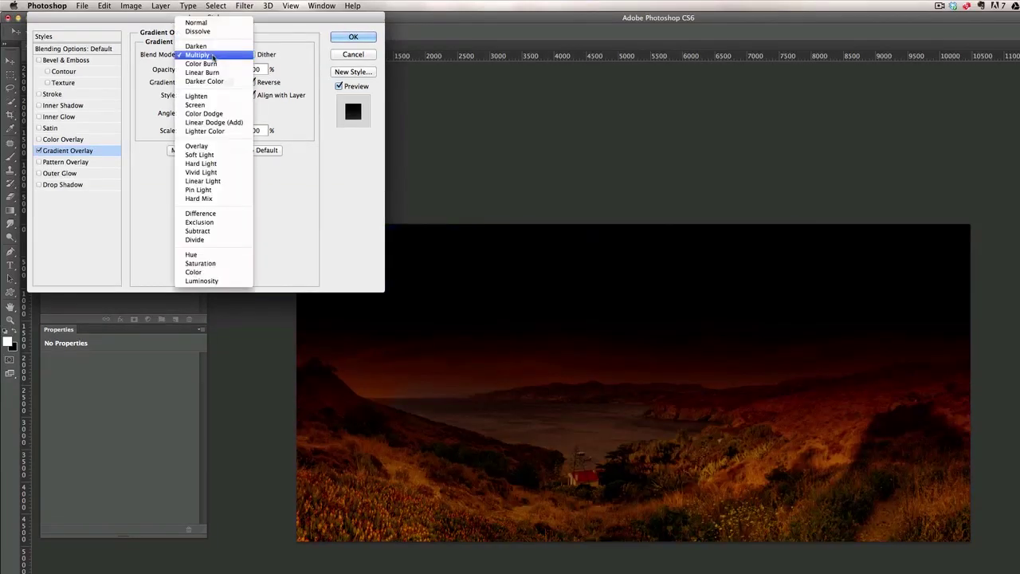
left_click(223, 155)
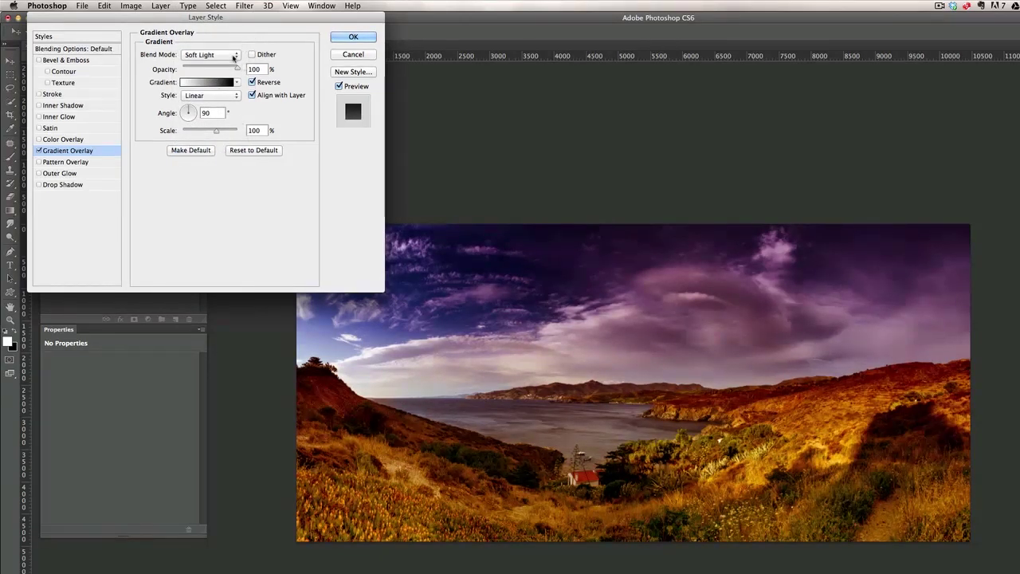
Compare the panorama with and without the full-strength gradient overlay effect
left_click(39, 151)
left_click(39, 151)
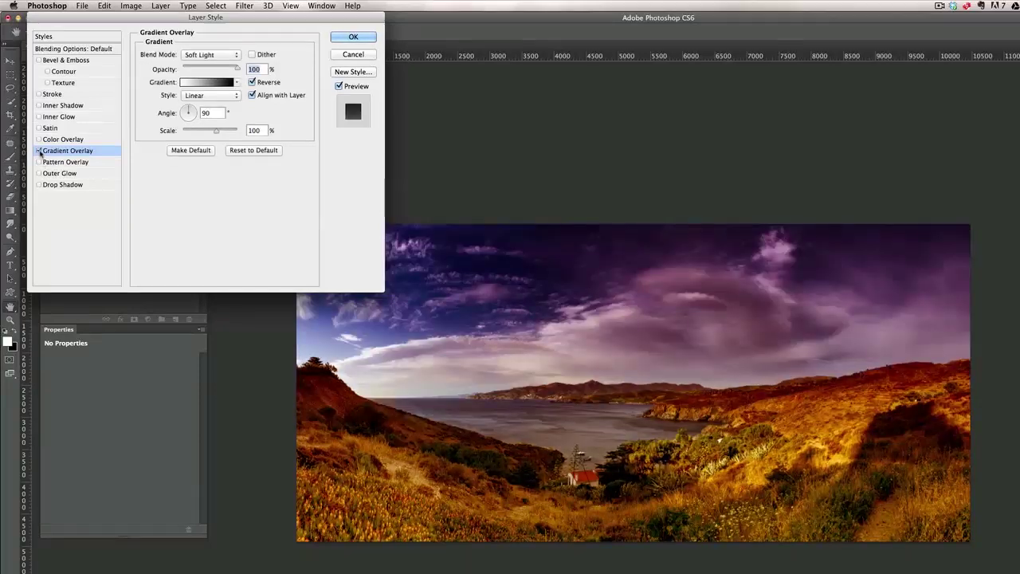
left_click(39, 150)
left_click(39, 151)
Set the gradient overlay's opacity to 26%, check the panorama with and without it, and apply the layer style
left_click_drag(238, 69, 198, 70)
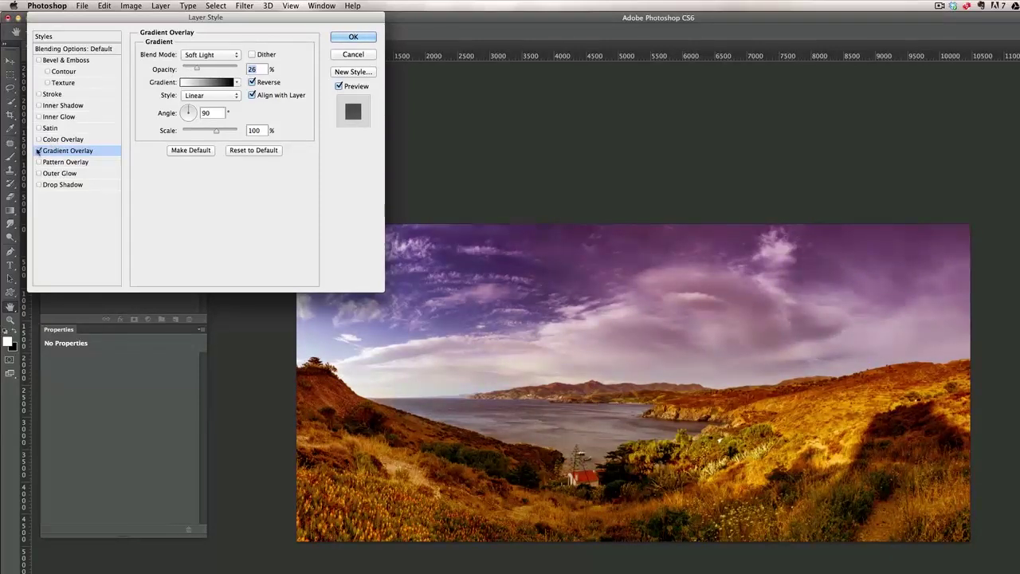
left_click(39, 150)
left_click(38, 151)
left_click(39, 150)
left_click(39, 151)
left_click(351, 38)
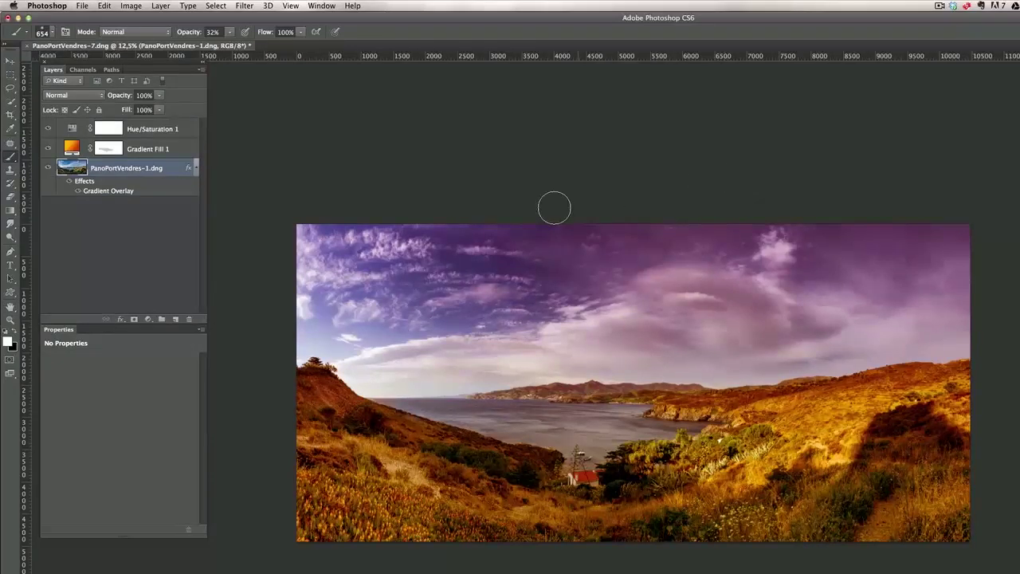
Add a Curves adjustment layer above Hue/Saturation 1 and raise the RGB curve's midpoint slightly
left_click(163, 132)
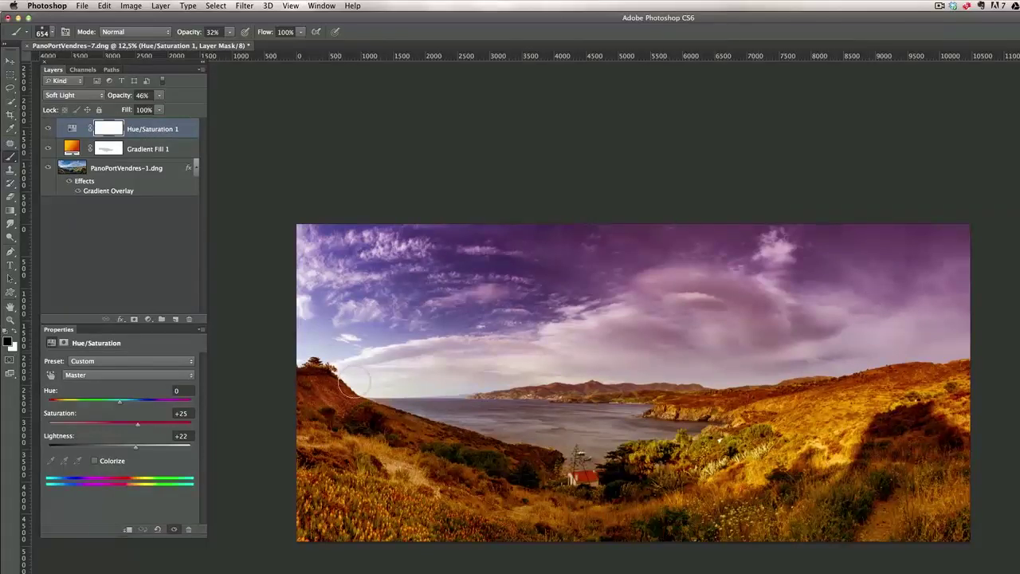
left_click(149, 320)
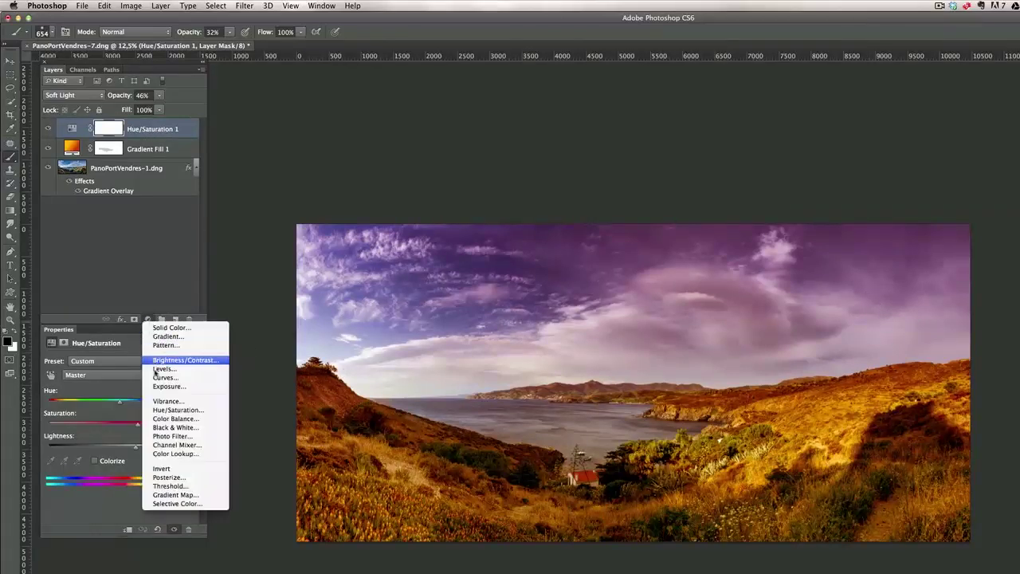
left_click(164, 373)
left_click_drag(129, 443, 131, 438)
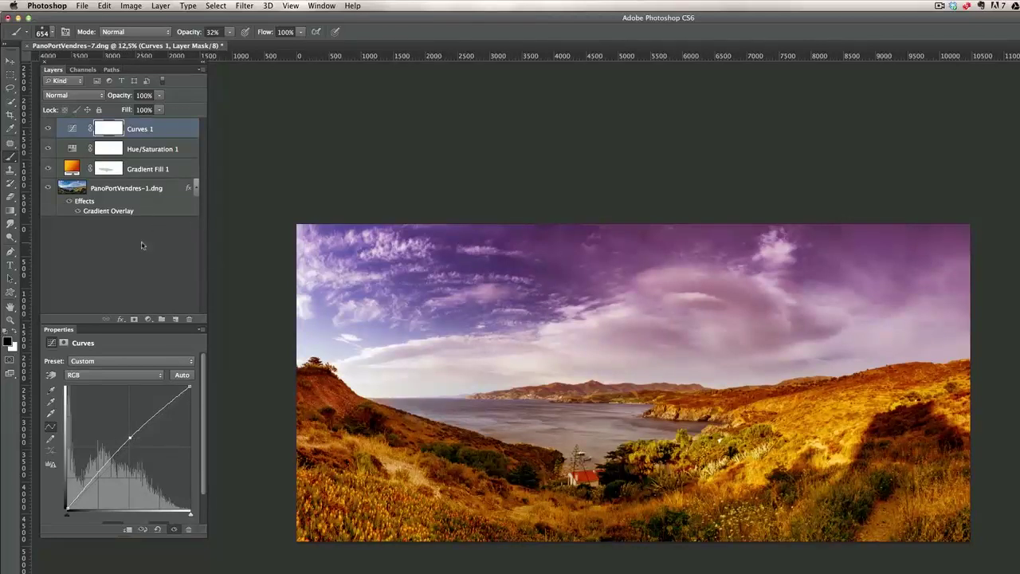
Create a new top layer named "dodge adn burn" and set its blend mode to Overlay
left_click(176, 320)
double_click(106, 129)
type("dod")
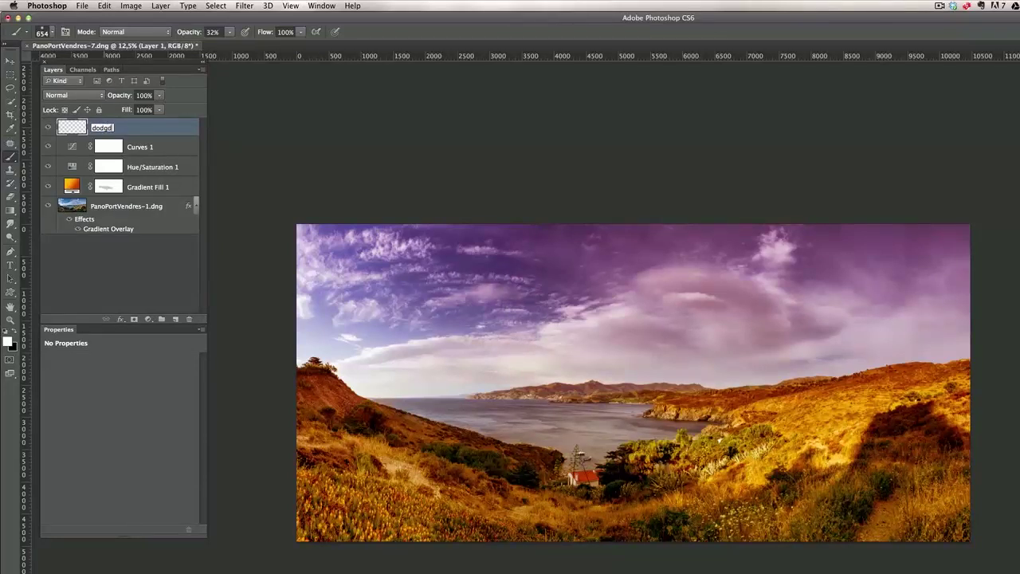
type("ge adn burn")
key("Return")
left_click(93, 97)
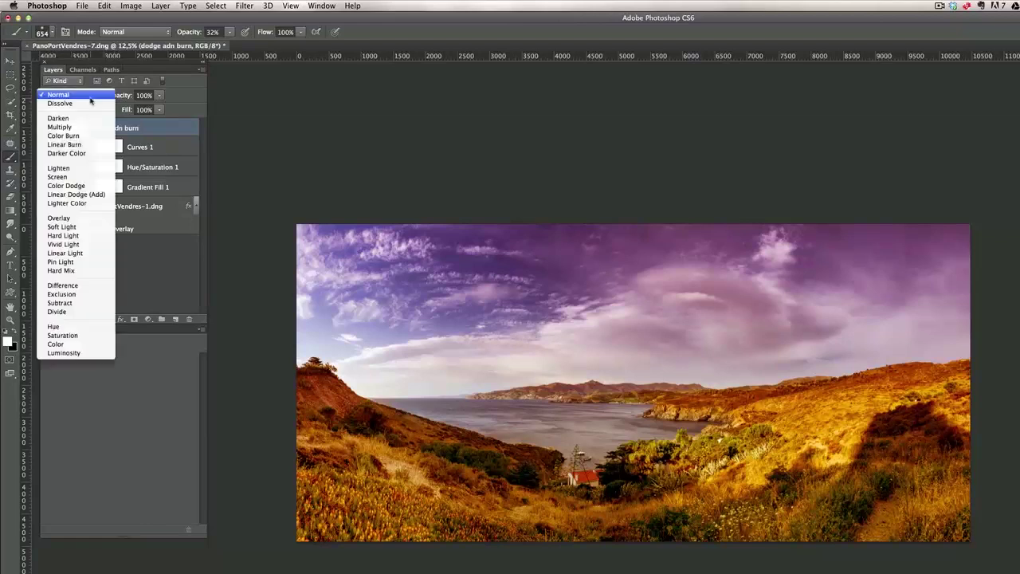
left_click(98, 219)
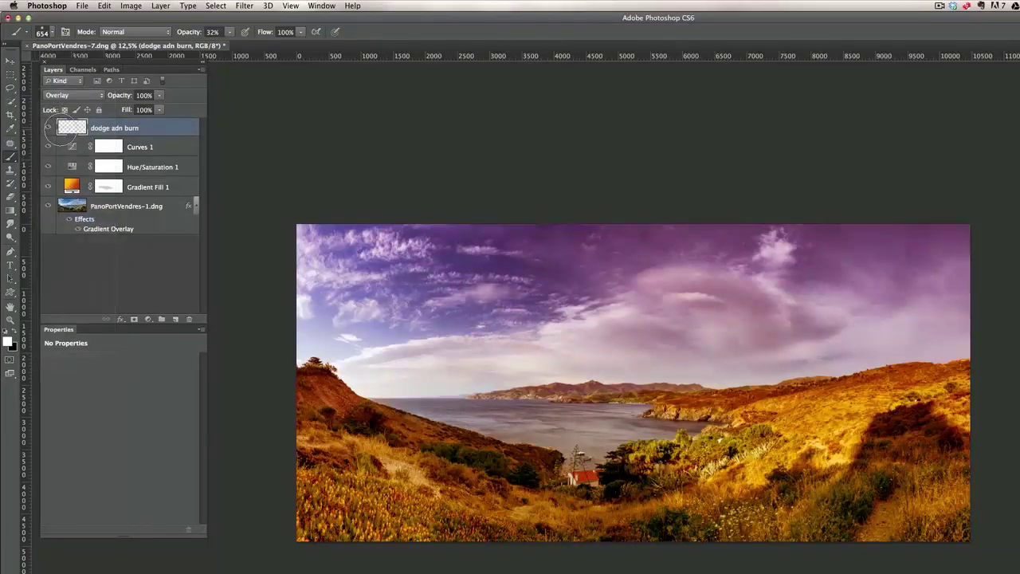
Dodge and burn the foreground grass and the clouds on the new layer with a brush at 10% opacity
left_click_drag(192, 35, 188, 35)
mouse_move(422, 503)
left_mouse_down()
mouse_move(365, 421)
mouse_move(347, 415)
mouse_move(475, 467)
mouse_move(373, 457)
mouse_move(442, 469)
mouse_move(417, 449)
mouse_move(441, 448)
mouse_move(543, 463)
mouse_move(468, 460)
mouse_move(598, 502)
mouse_move(502, 504)
mouse_move(591, 500)
mouse_move(434, 479)
mouse_move(389, 462)
left_mouse_up()
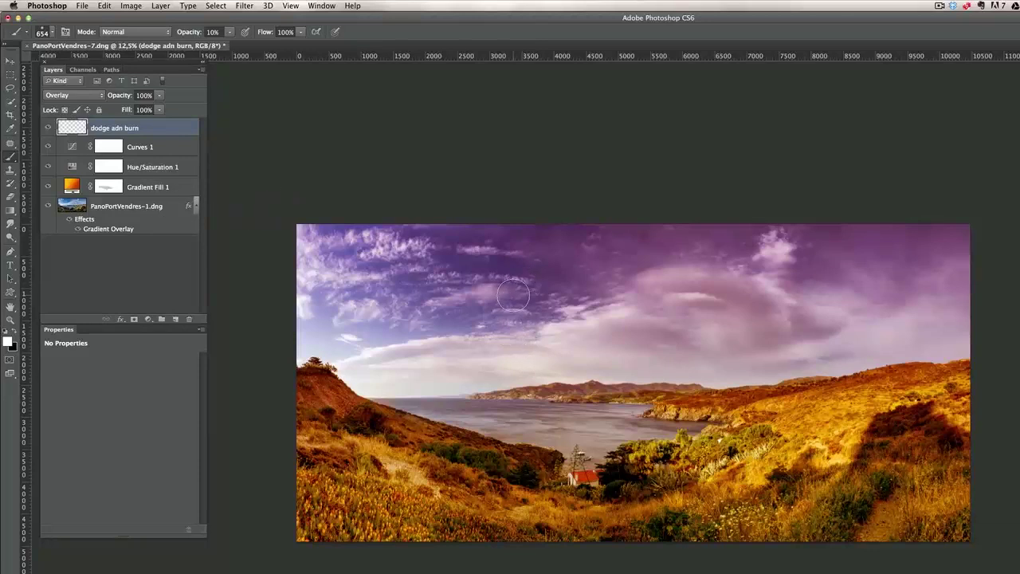
left_click_drag(505, 308, 532, 312)
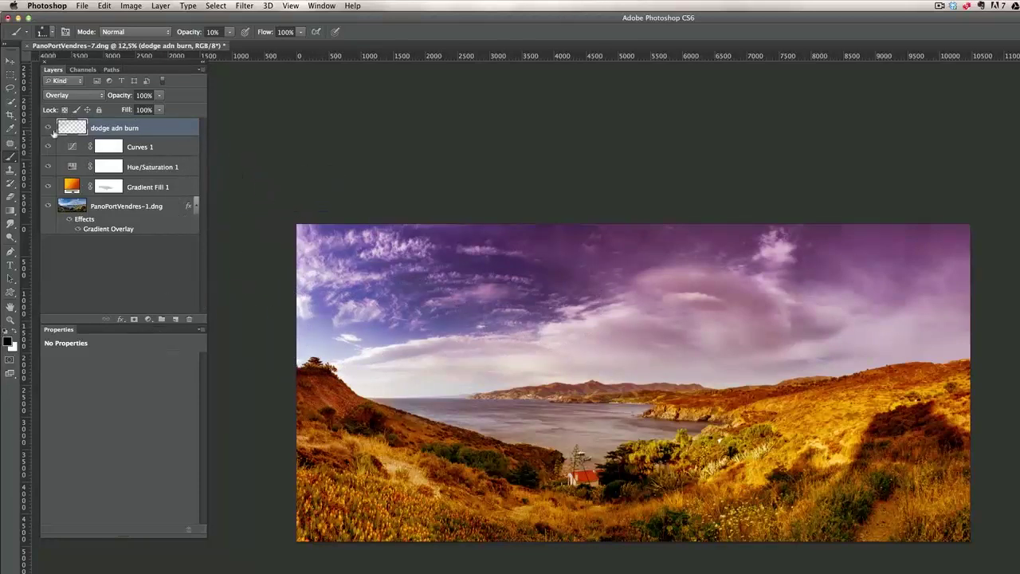
Compare the panorama with and without the dodge and burn layer by toggling its visibility
left_click(50, 129)
left_click(49, 129)
left_click(49, 128)
left_click(49, 128)
left_click(154, 148)
left_click(148, 132)
Close the panorama document with its changes saved and switch to Lightroom
left_click(84, 7)
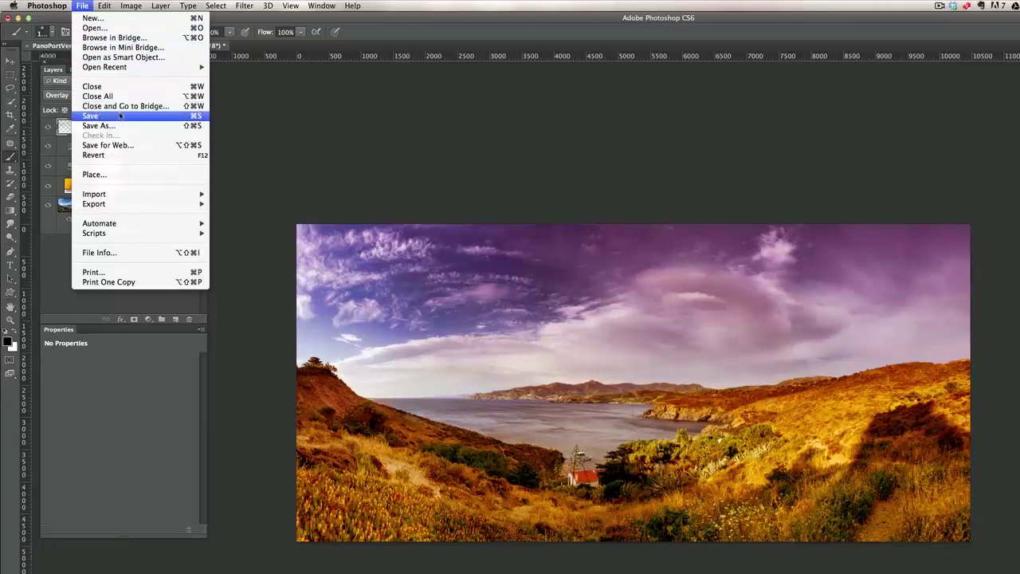
left_click(123, 85)
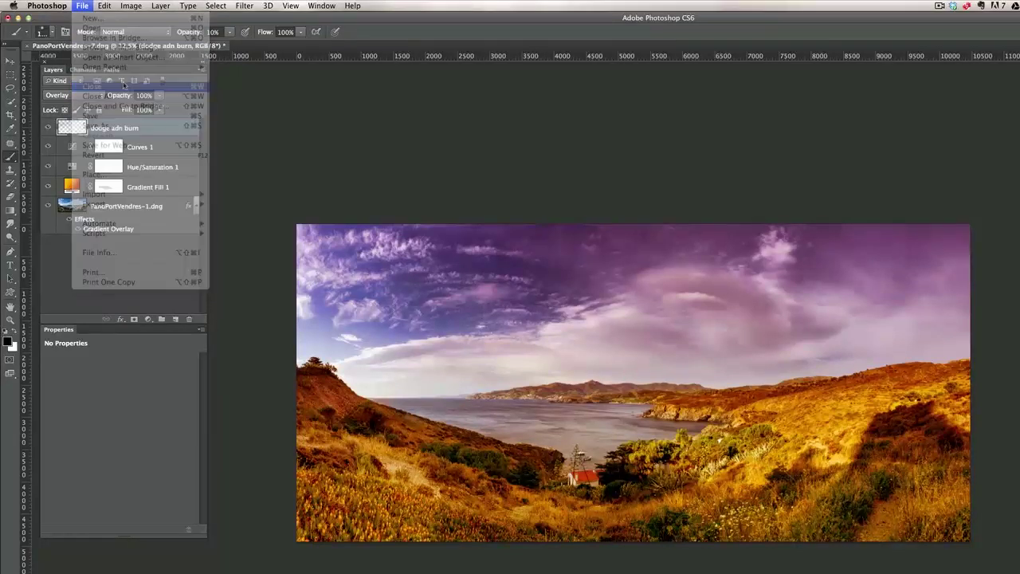
left_click(743, 233)
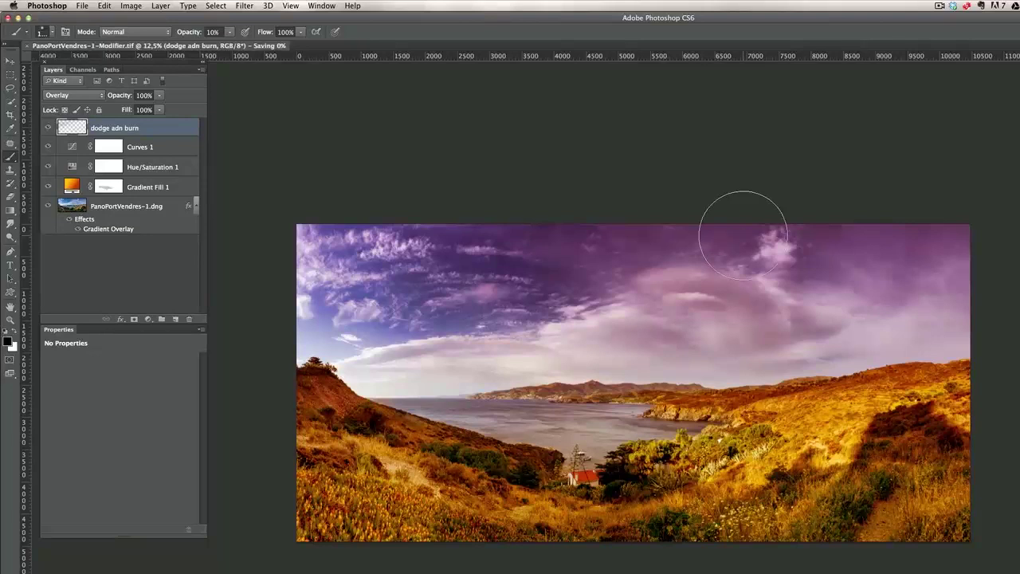
key("super+Tab")
key("super+Tab")
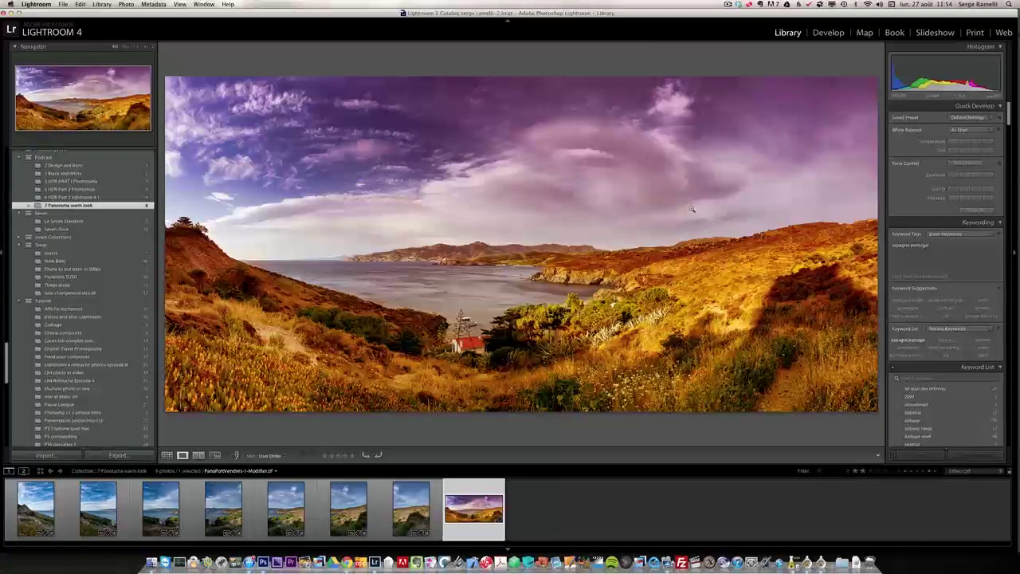
Crop PanoPortVendres-1-Modifier.tif in the Develop module, trimming a strip of sky and a thin strip of the foreground
left_click(832, 37)
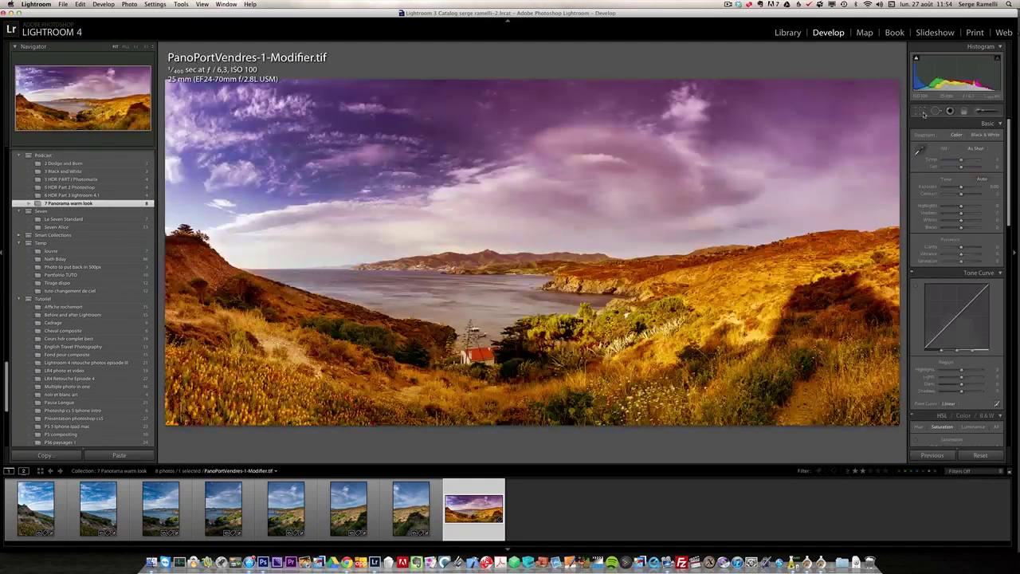
left_click(921, 112)
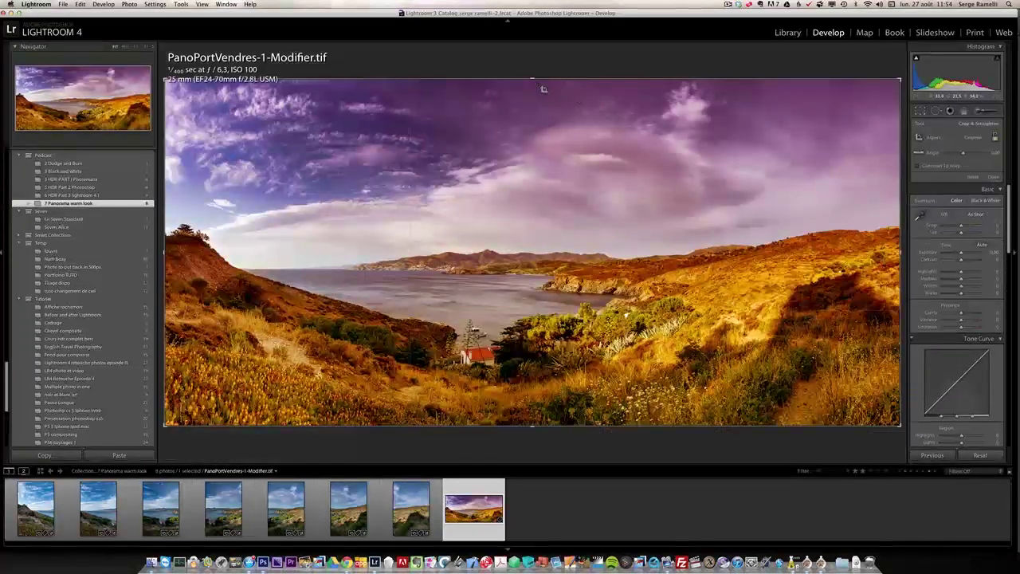
left_click_drag(533, 78, 532, 94)
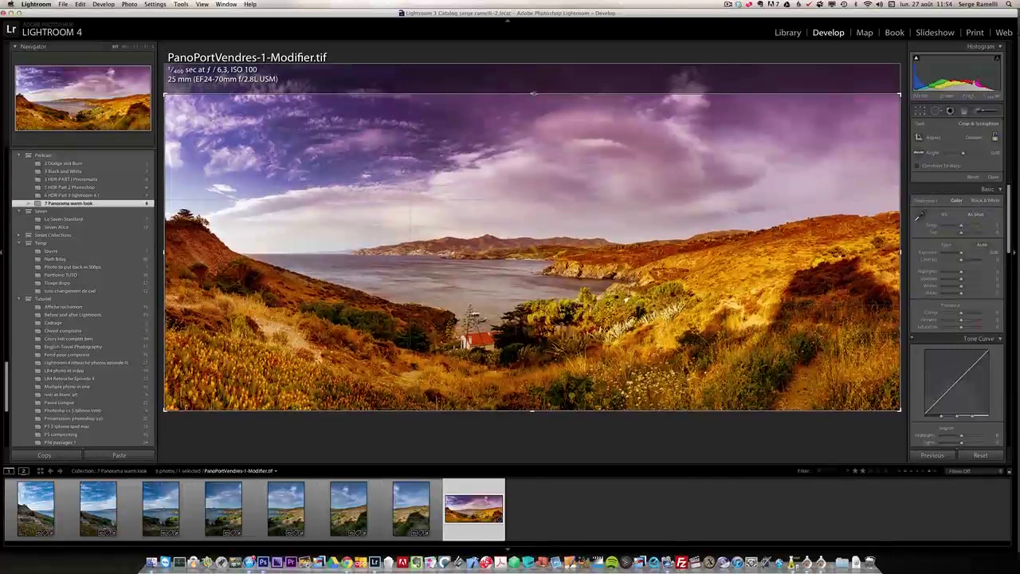
left_click_drag(533, 411, 534, 405)
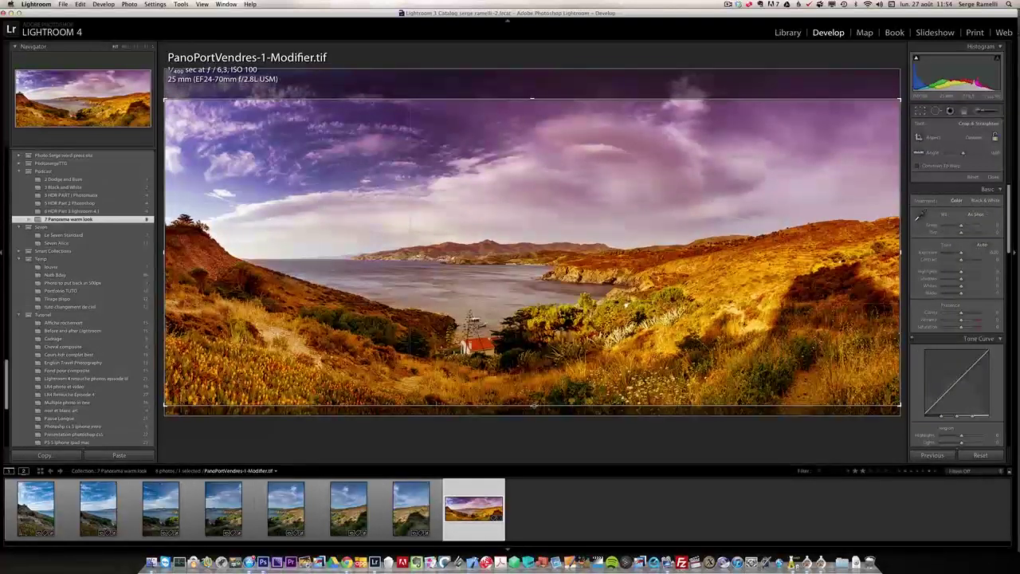
key("Return")
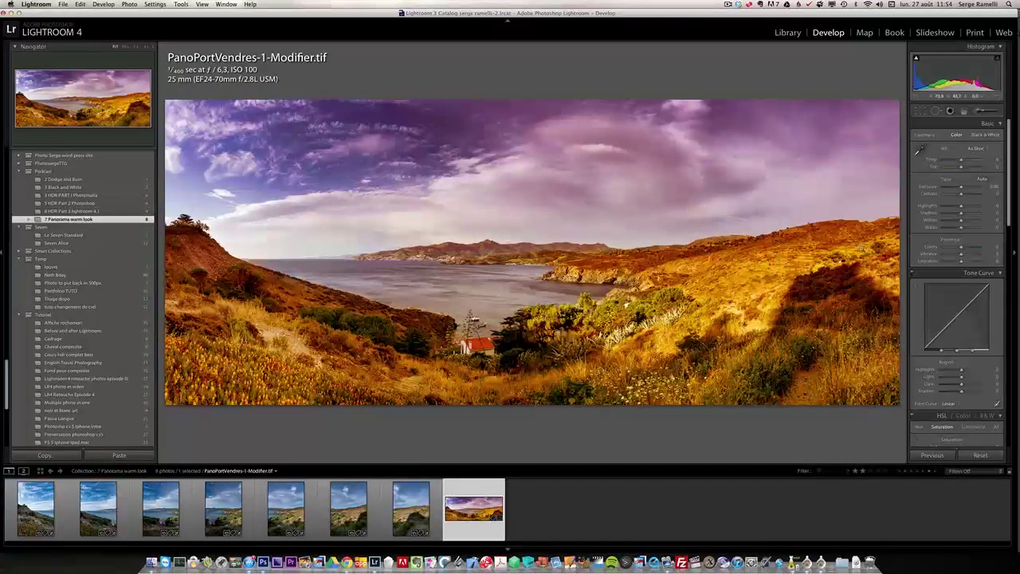
Lift the panorama's shadows, reduce highlights to about -16, and darken its edges with negative post-crop vignetting
left_click(967, 215)
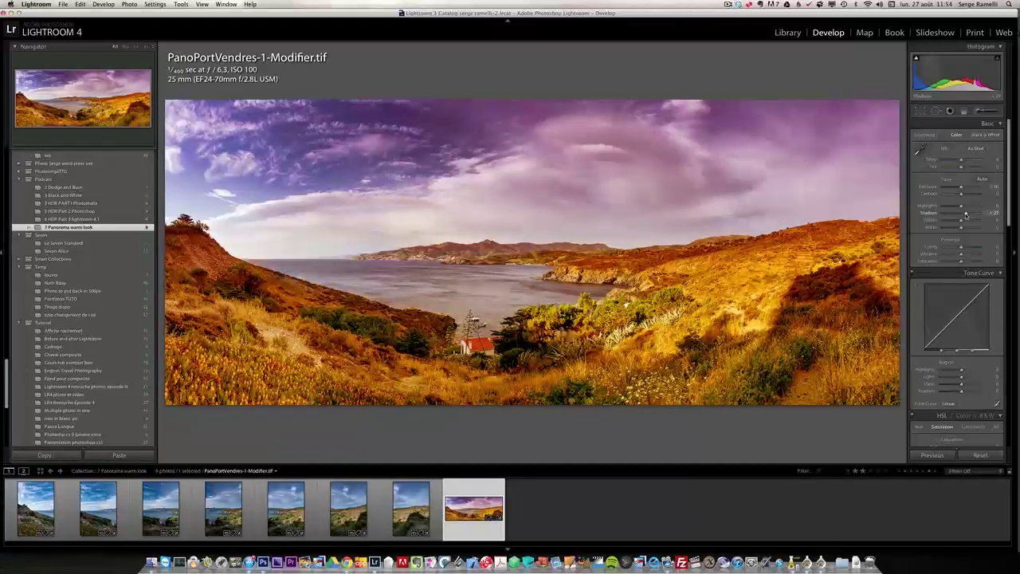
left_click_drag(961, 206, 959, 206)
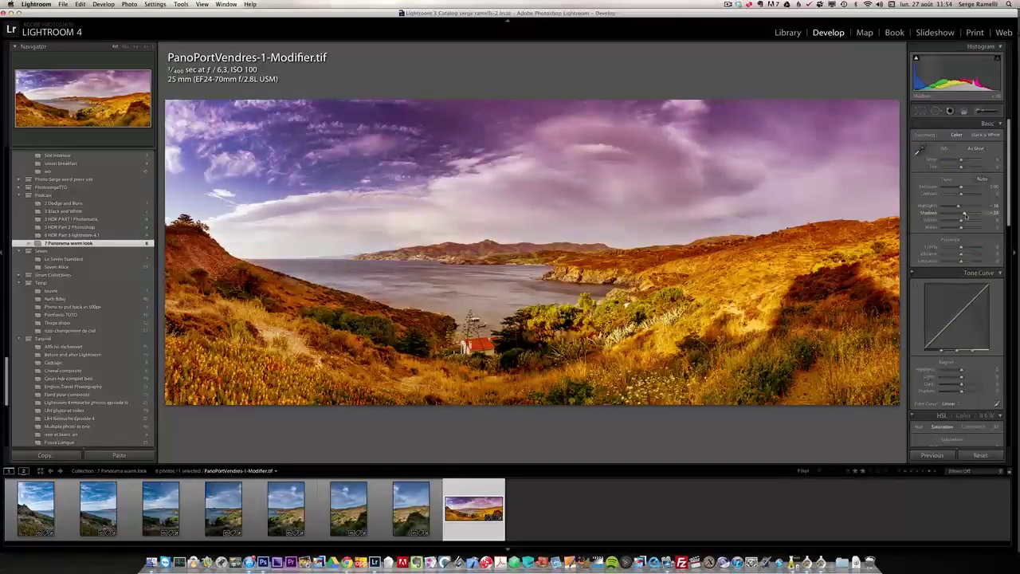
scroll(973, 231, "down", 15)
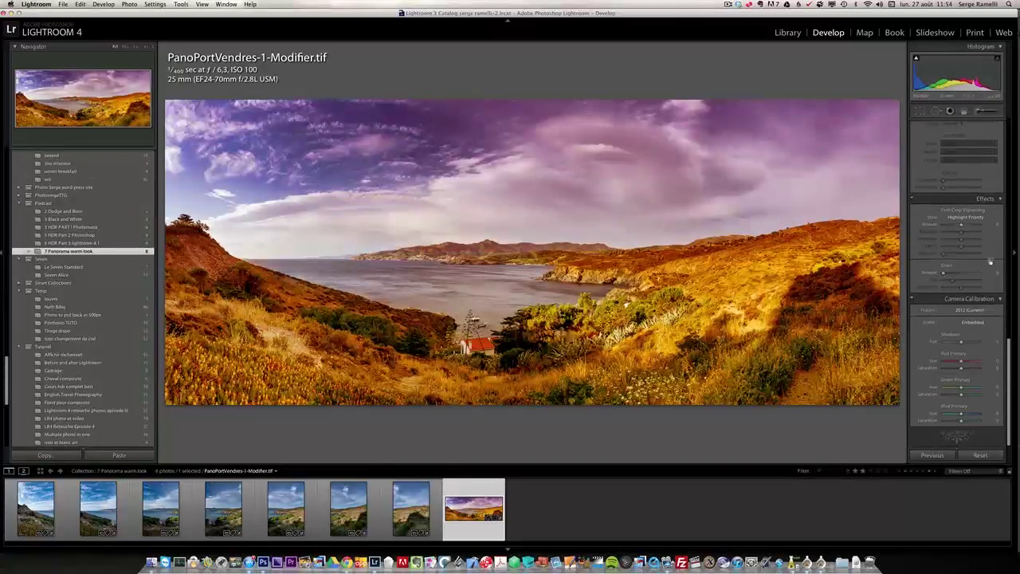
left_click_drag(961, 227, 955, 228)
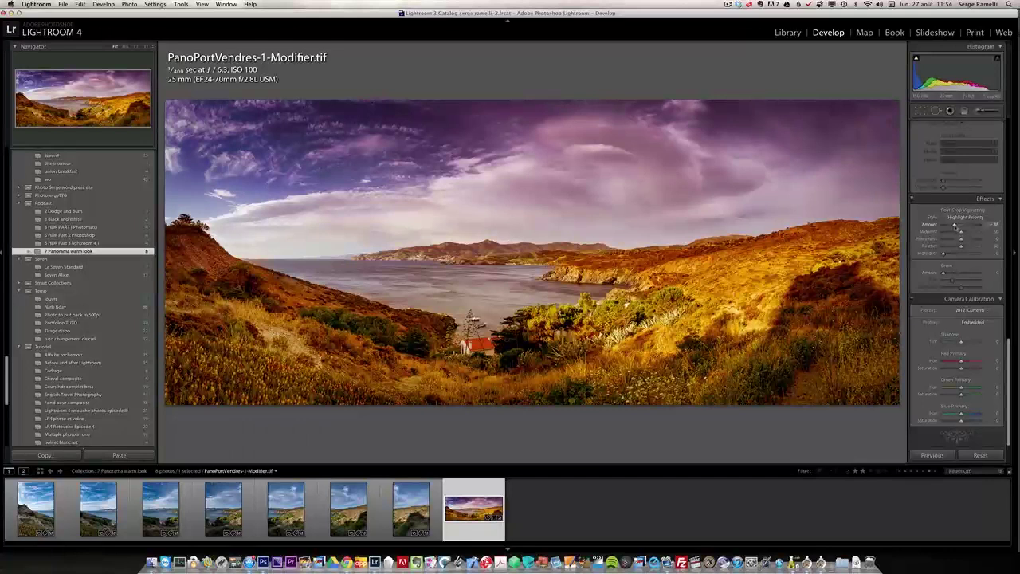
scroll(1010, 336, "up", 1)
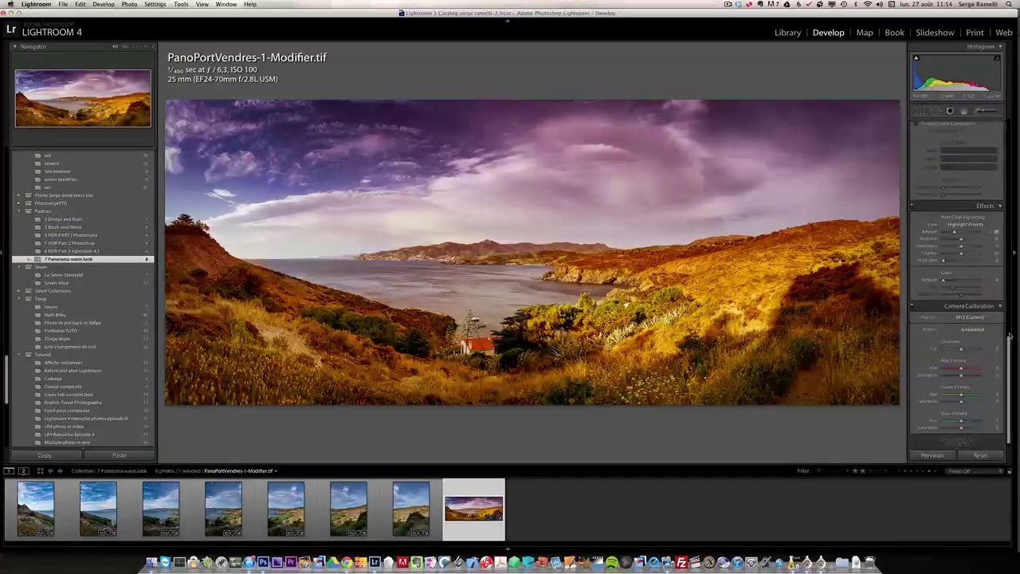
scroll(1010, 336, "up", 10)
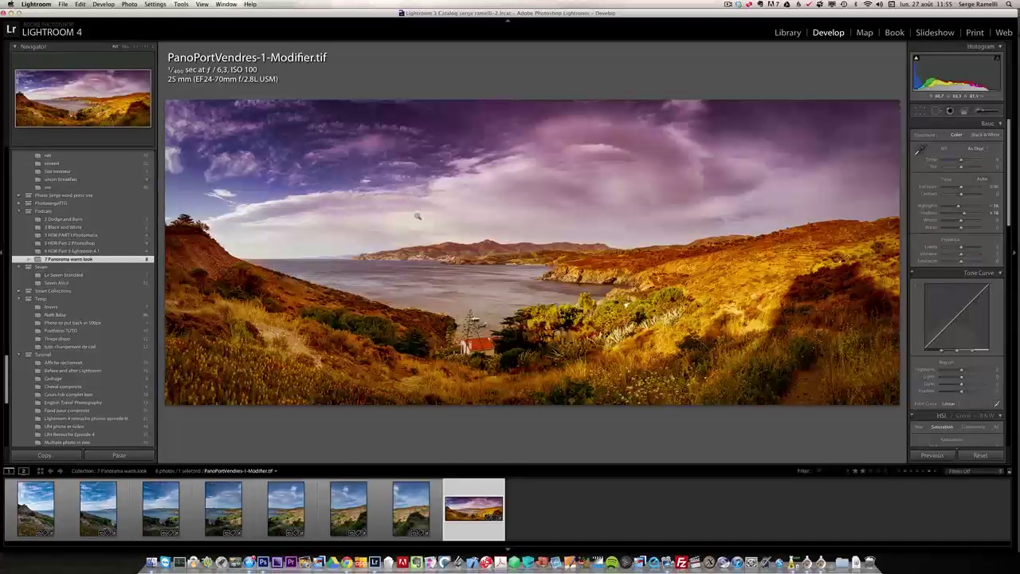
Switch to Chrome and look through the Photoshop, Lightroom and HDR courses on the Tutorial Apps page
key("super+Tab")
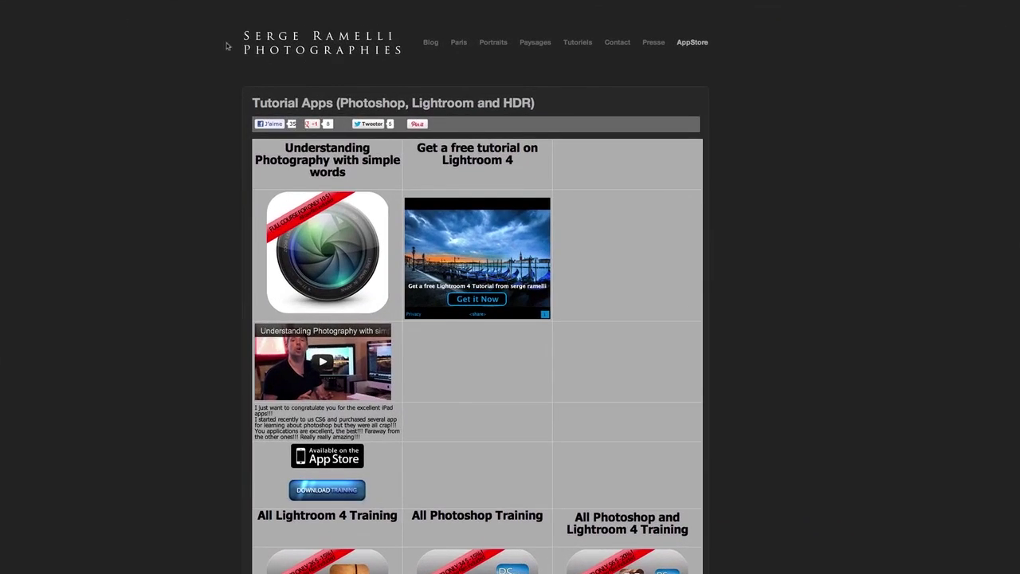
scroll(565, 223, "down", 14)
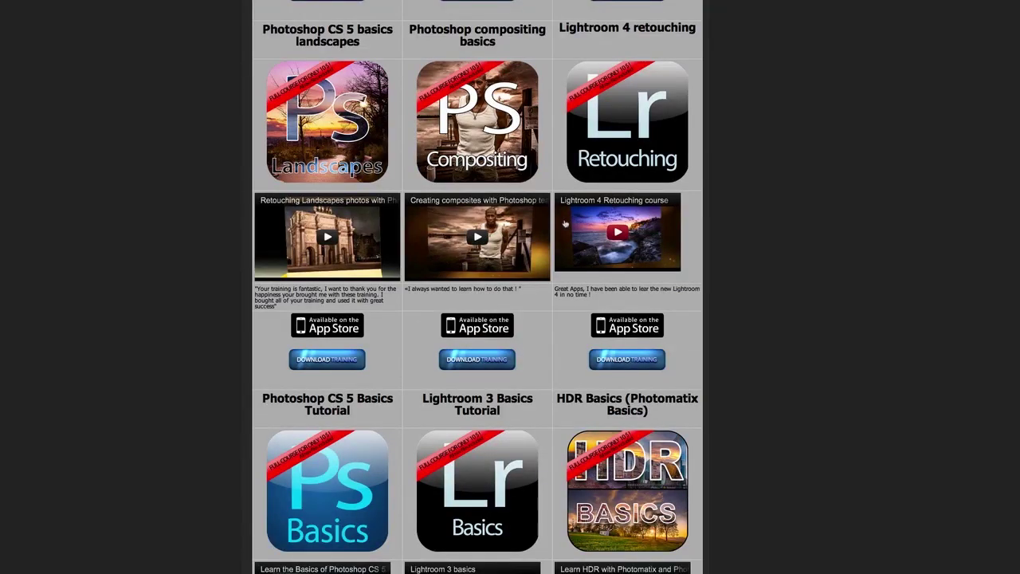
scroll(565, 223, "up", 9)
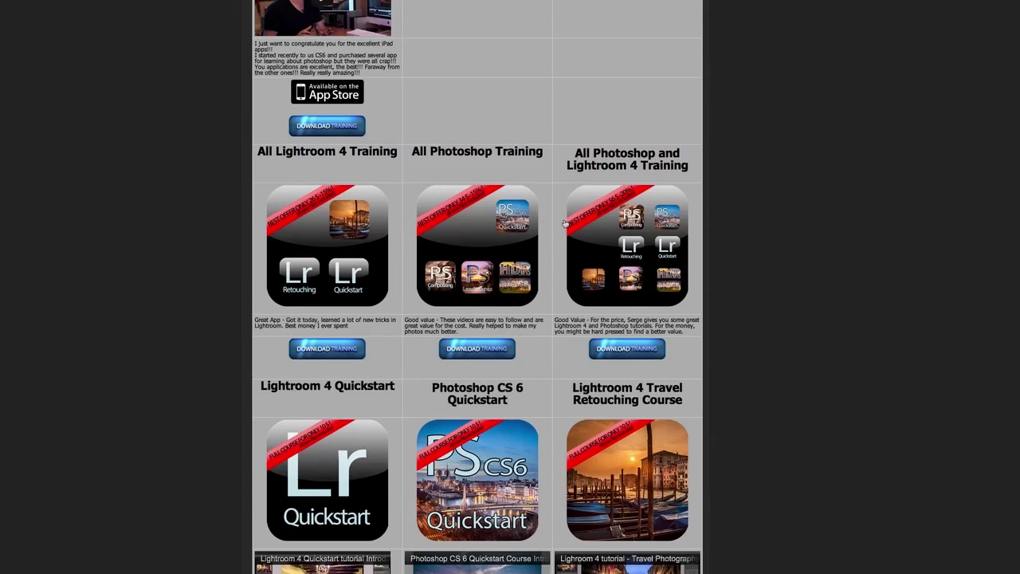
scroll(729, 230, "down", 1)
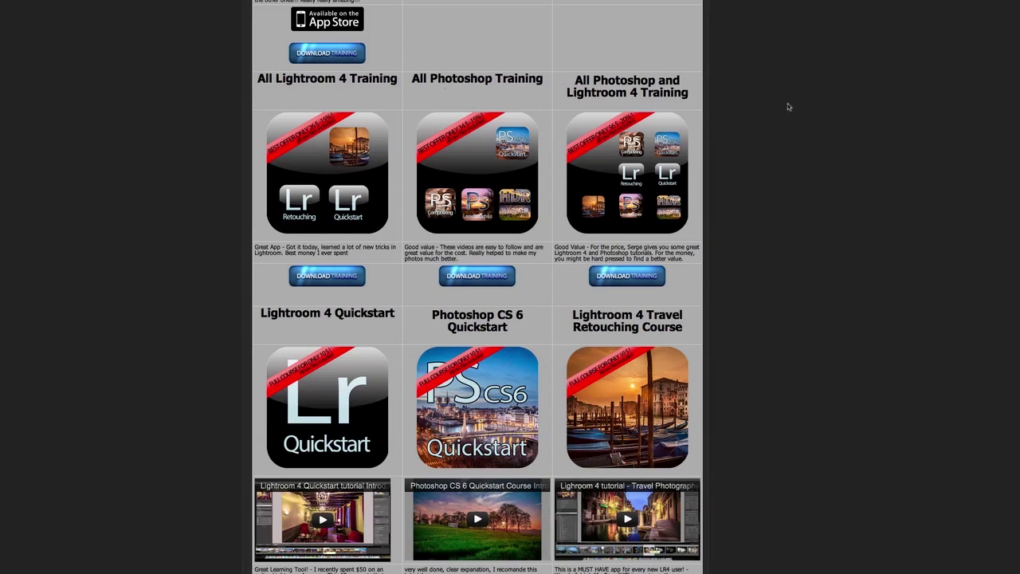
scroll(558, 226, "up", 6)
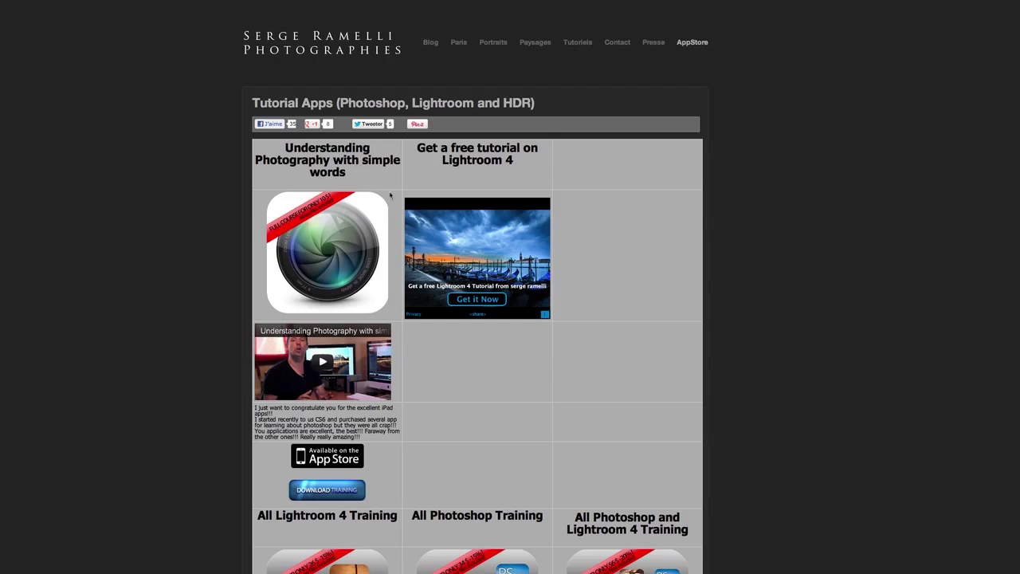
scroll(330, 246, "down", 6)
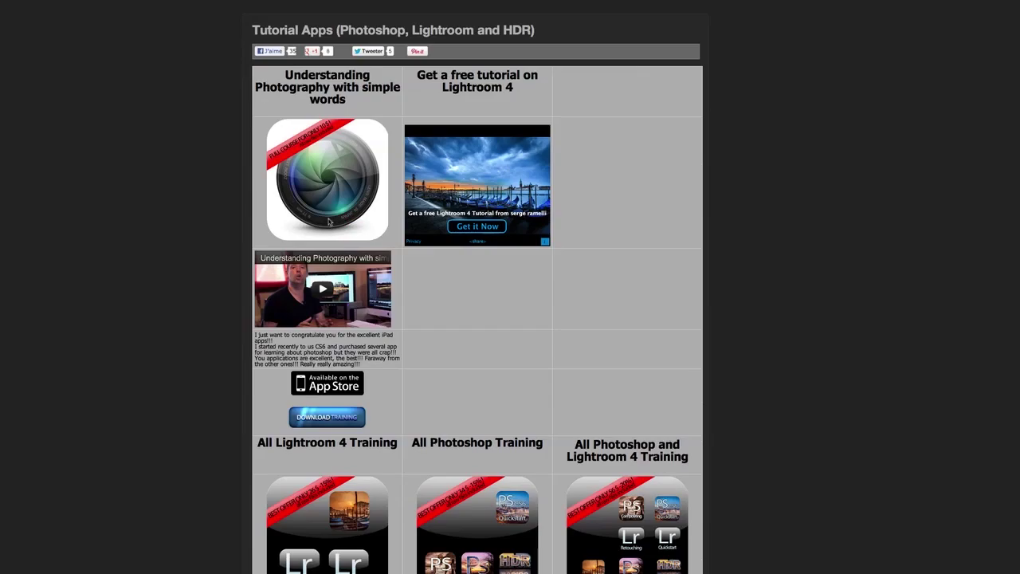
scroll(329, 223, "down", 3)
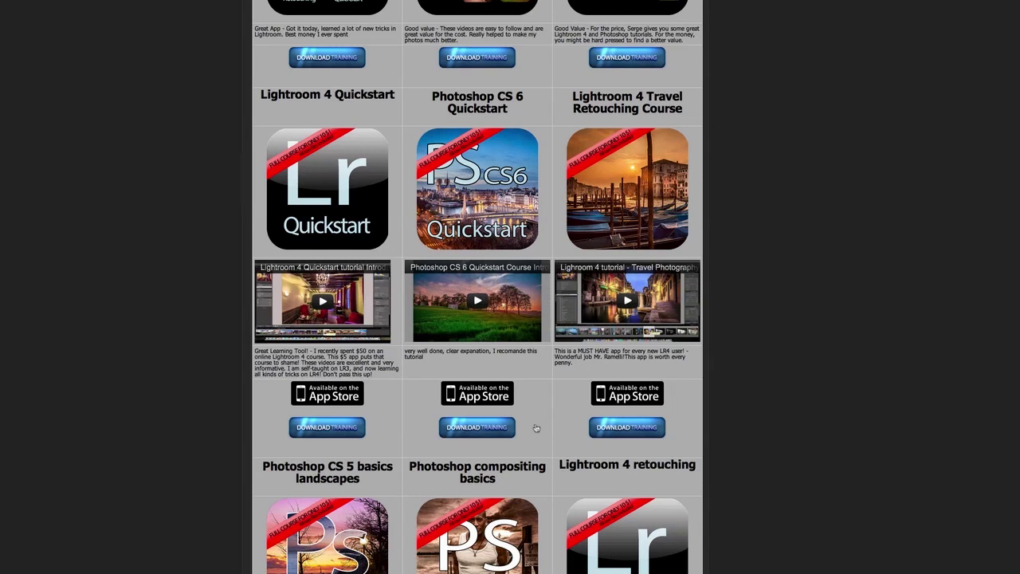
scroll(538, 423, "up", 10)
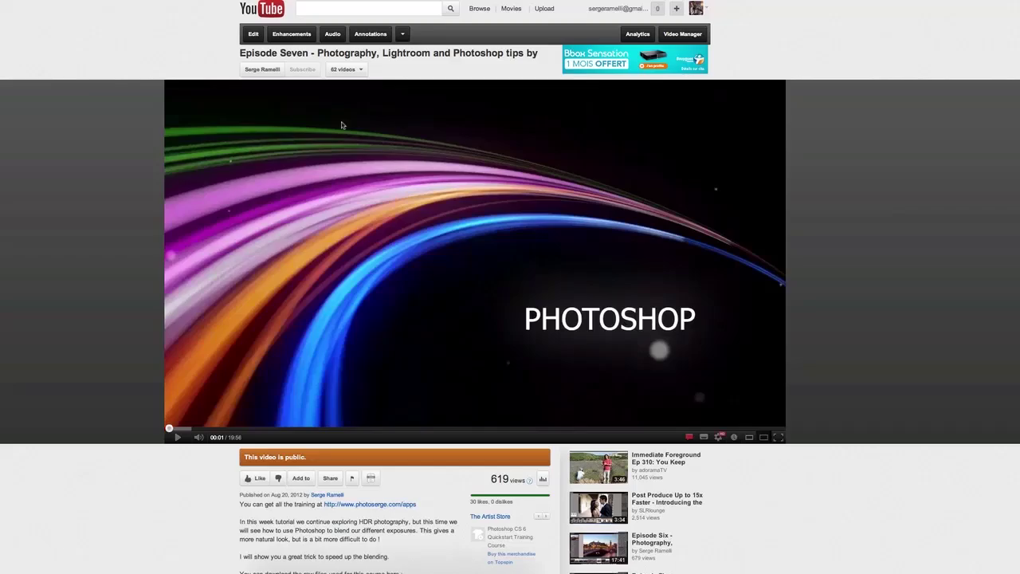
Look over the YouTube page of Episode Seven, including its description below the video
scroll(341, 126, "down", 3)
scroll(343, 126, "up", 3)
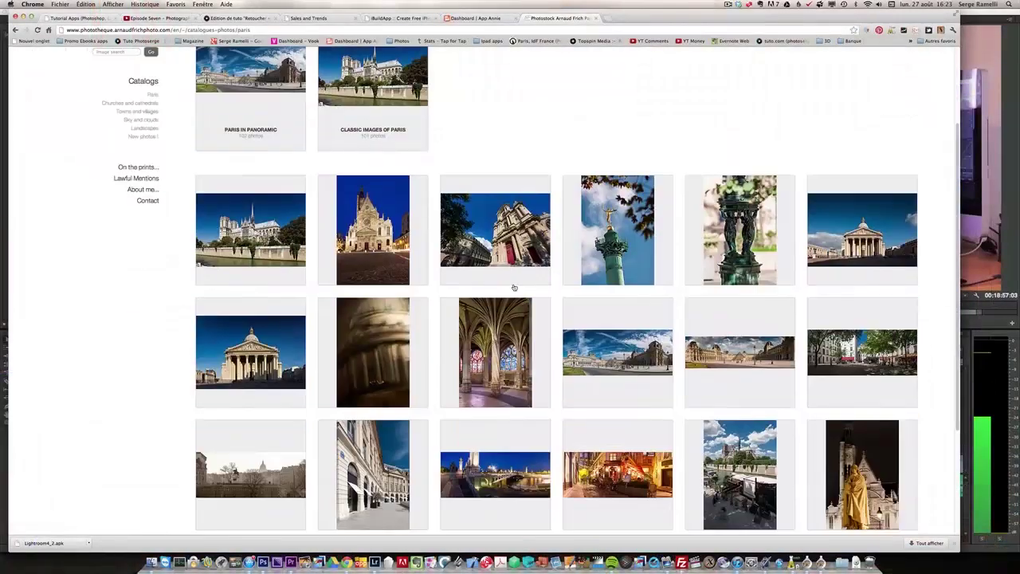
View the Louvre pyramid panorama from the online Paris photo catalogue and advance to the following photo
scroll(514, 287, "down", 4)
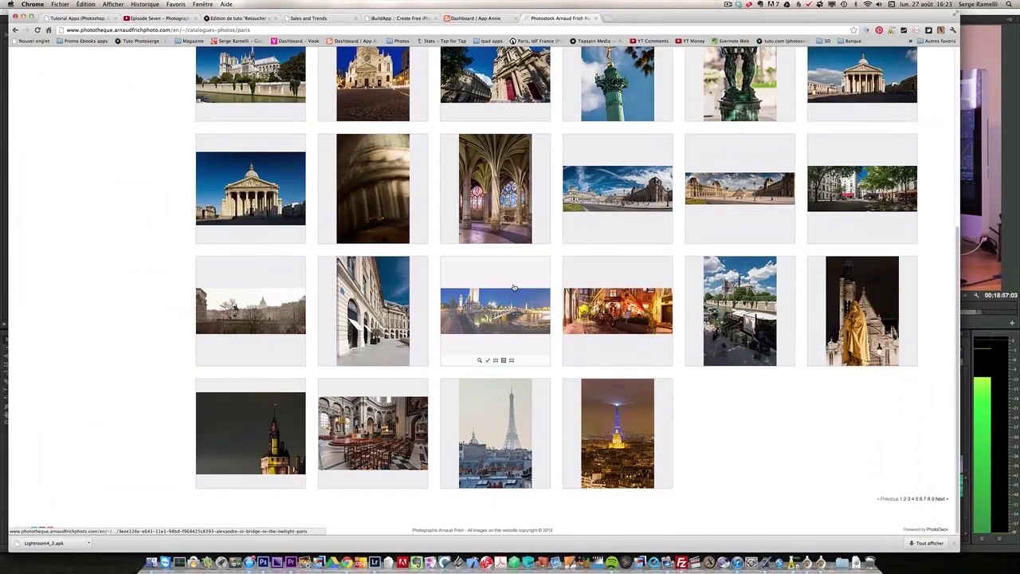
left_click(741, 189)
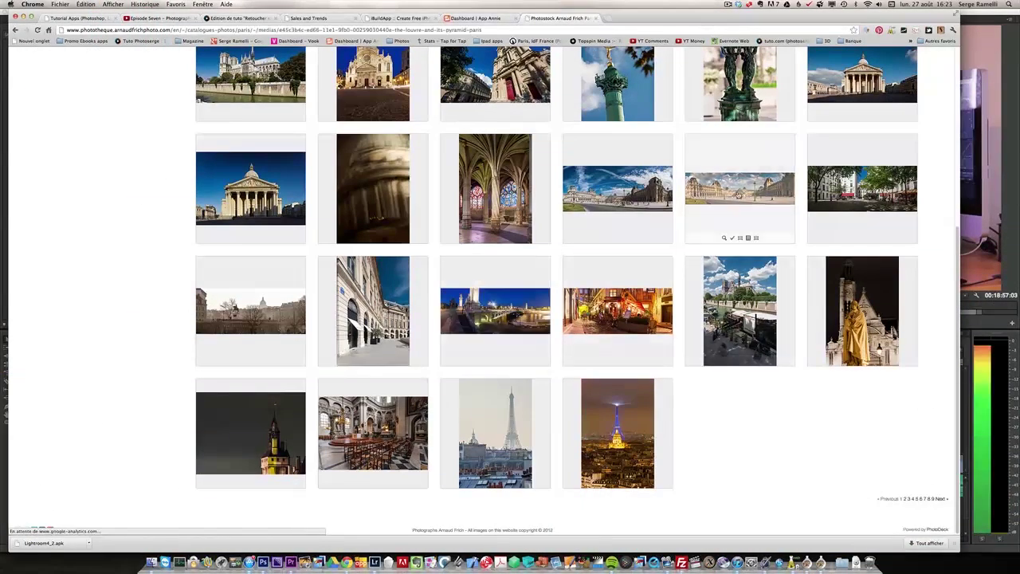
left_click(802, 237)
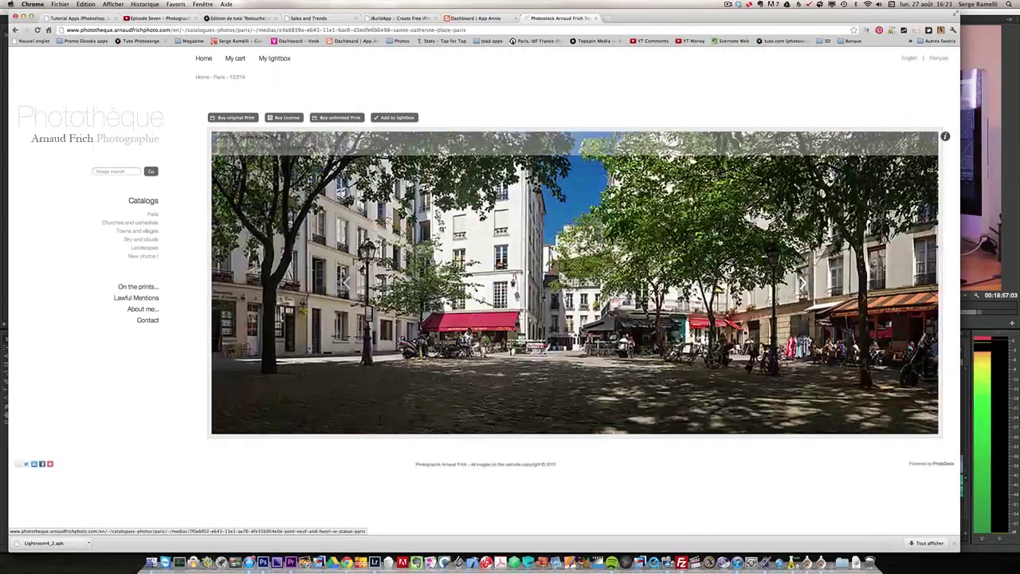